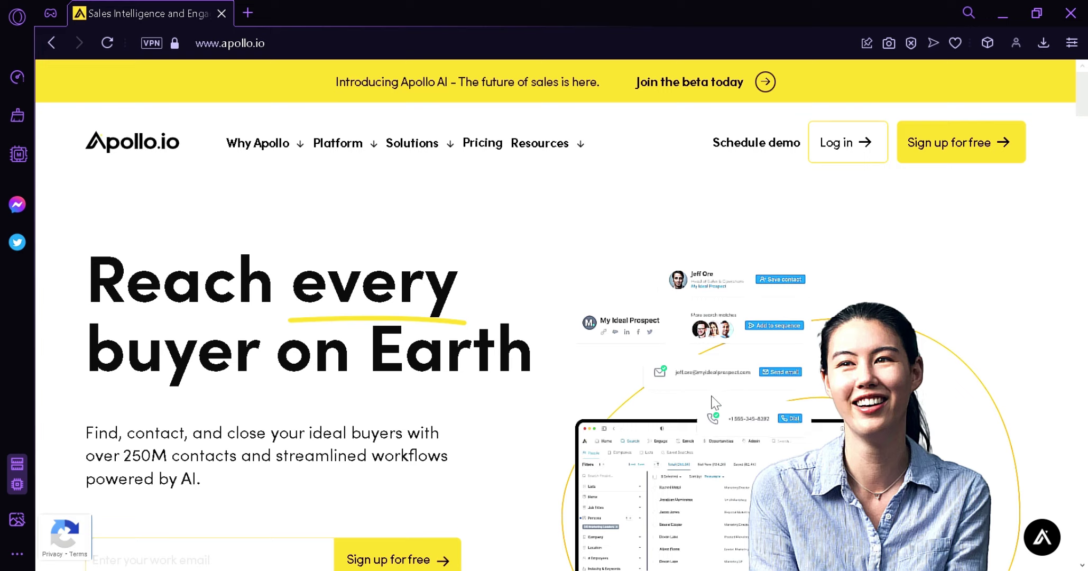
Open the free sign-up page and bring up its work email, Google and Microsoft registration options
{"action": "left_click", "coordinate": [961, 141]}
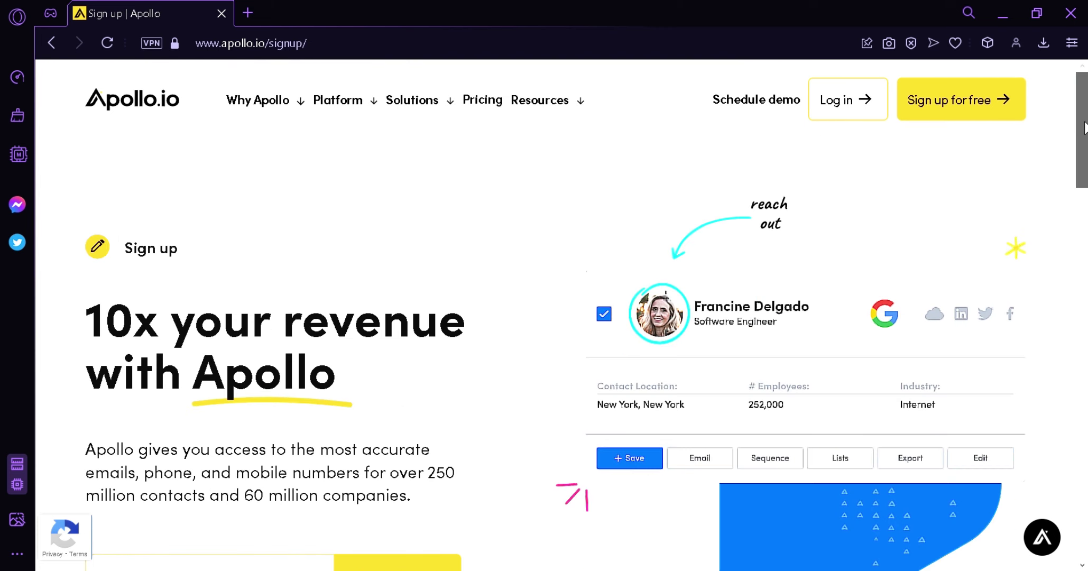
{"action": "left_click_drag", "start_coordinate": [1084, 128], "coordinate": [1086, 164]}
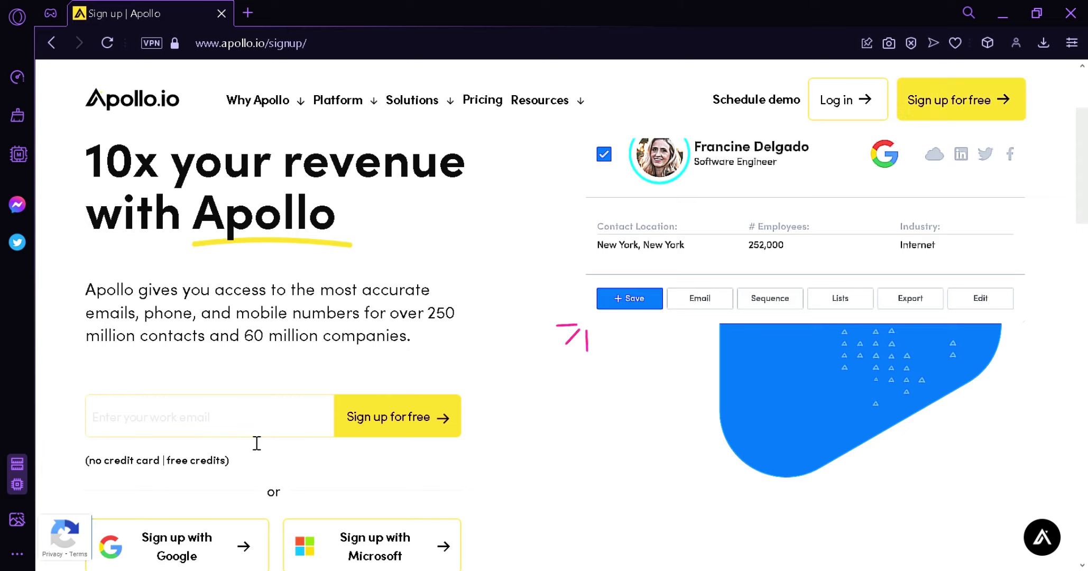
{"action": "scroll", "coordinate": [1086, 227], "scroll_direction": "down", "scroll_amount": 2}
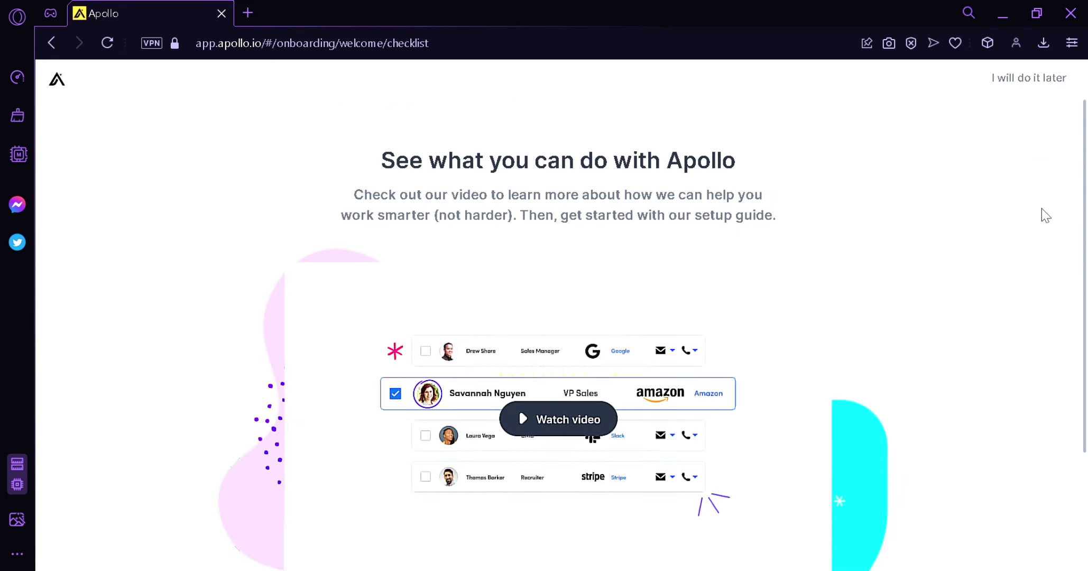
Continue from the welcome video page to the quick setup guide and review its lead and Chrome extension tasks
{"action": "left_click_drag", "start_coordinate": [1086, 183], "coordinate": [1074, 299]}
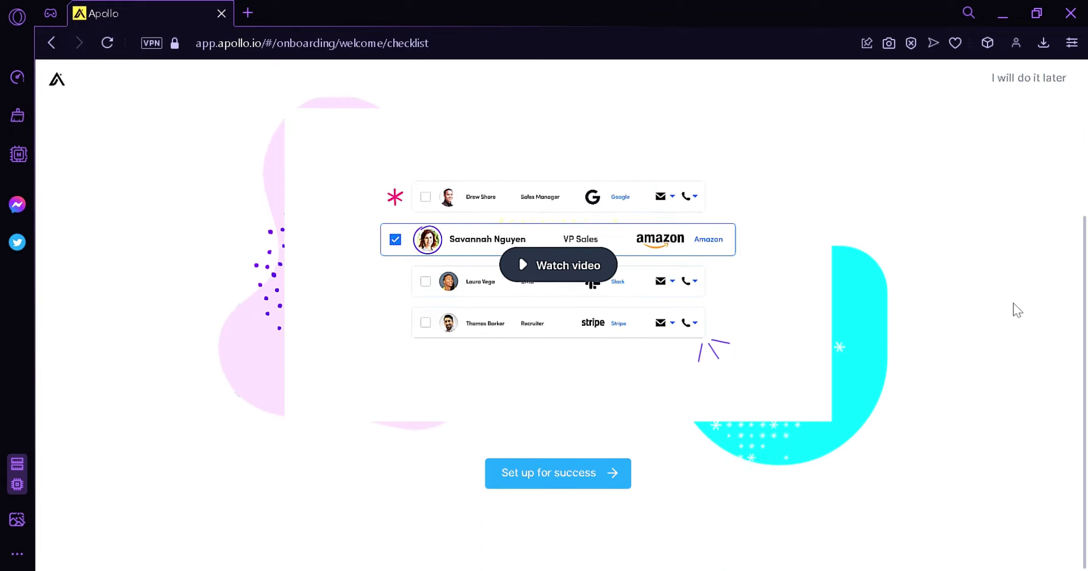
{"action": "left_click", "coordinate": [544, 476]}
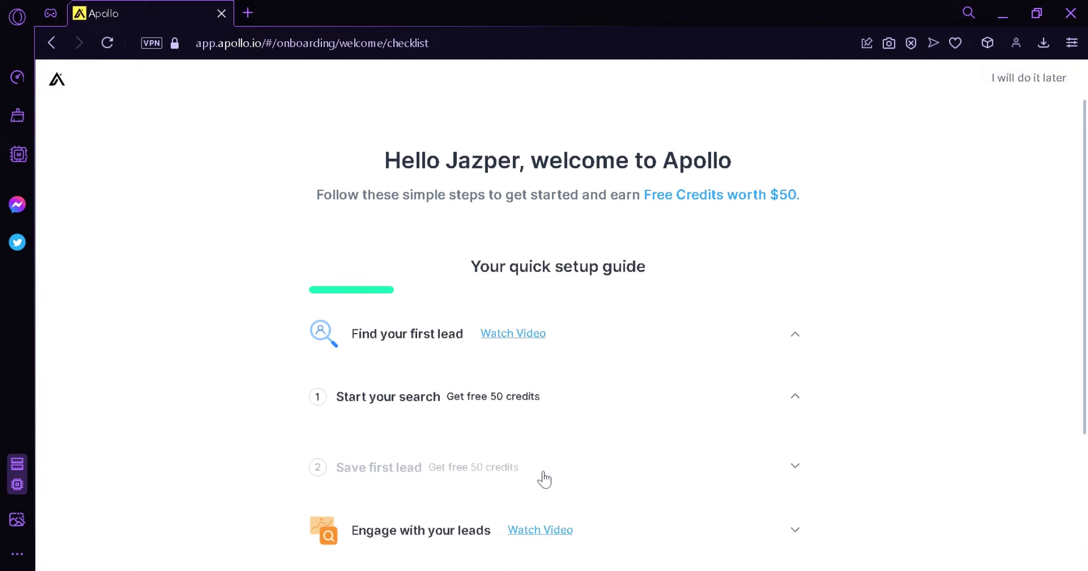
{"action": "scroll", "coordinate": [1079, 265], "scroll_direction": "down", "scroll_amount": 1}
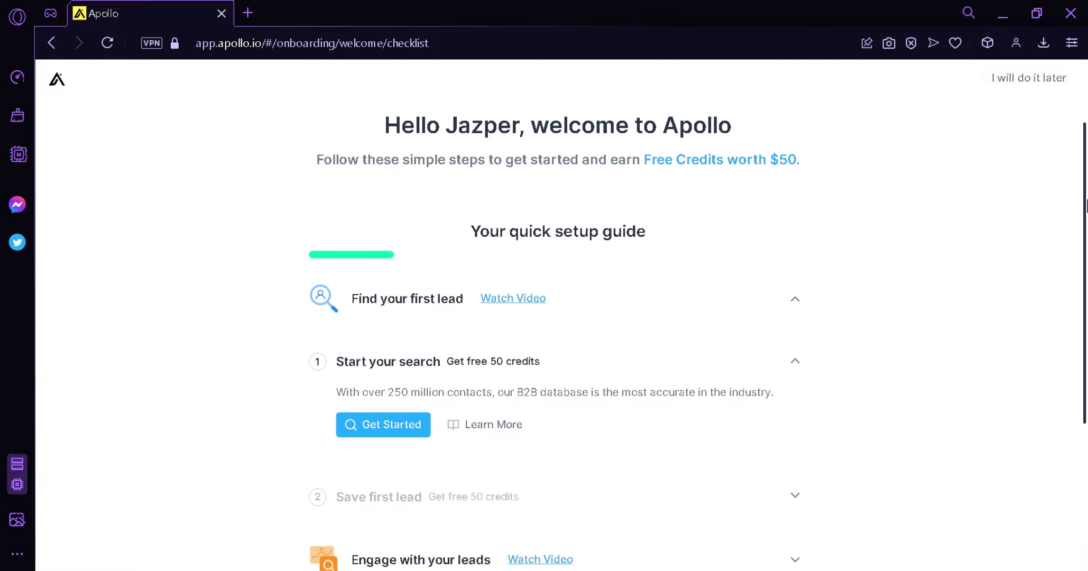
{"action": "scroll", "coordinate": [1079, 238], "scroll_direction": "down", "scroll_amount": 3}
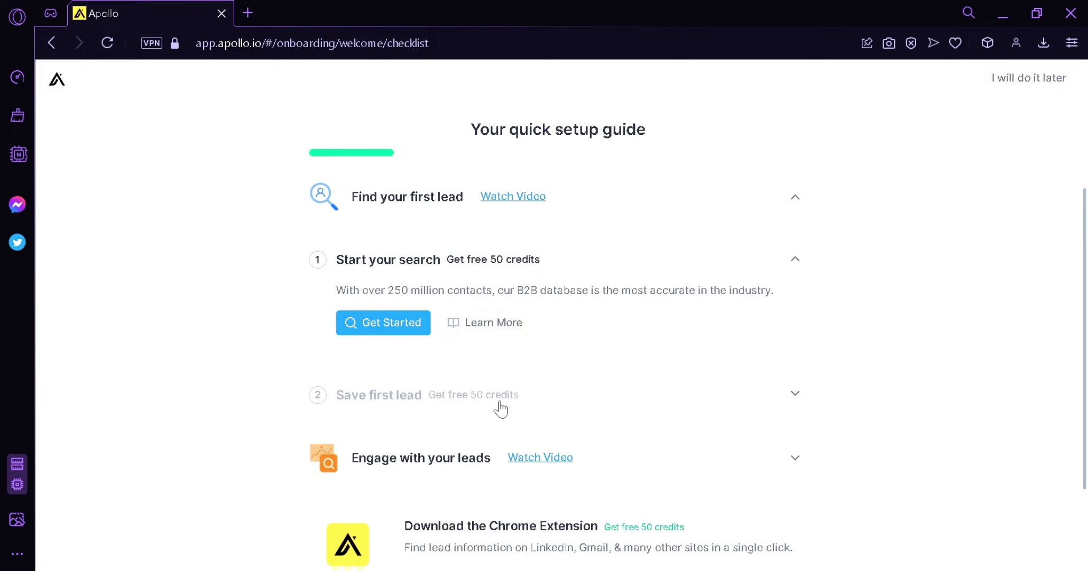
{"action": "scroll", "coordinate": [540, 379], "scroll_direction": "down", "scroll_amount": 2}
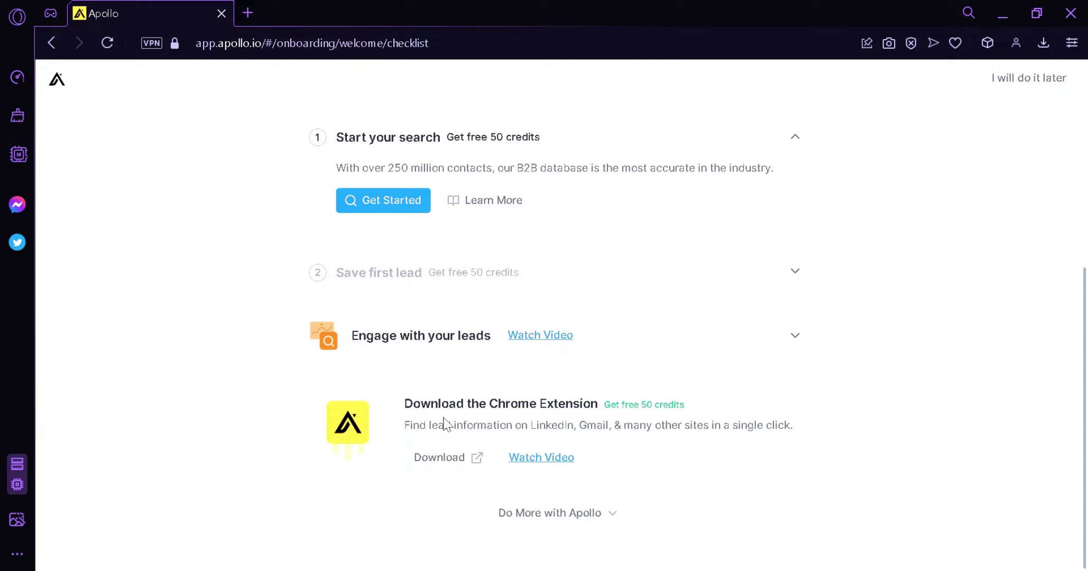
Expand the additional setup tasks and review the CRM connection, plan upgrade and team invitation options
{"action": "left_click", "coordinate": [604, 525]}
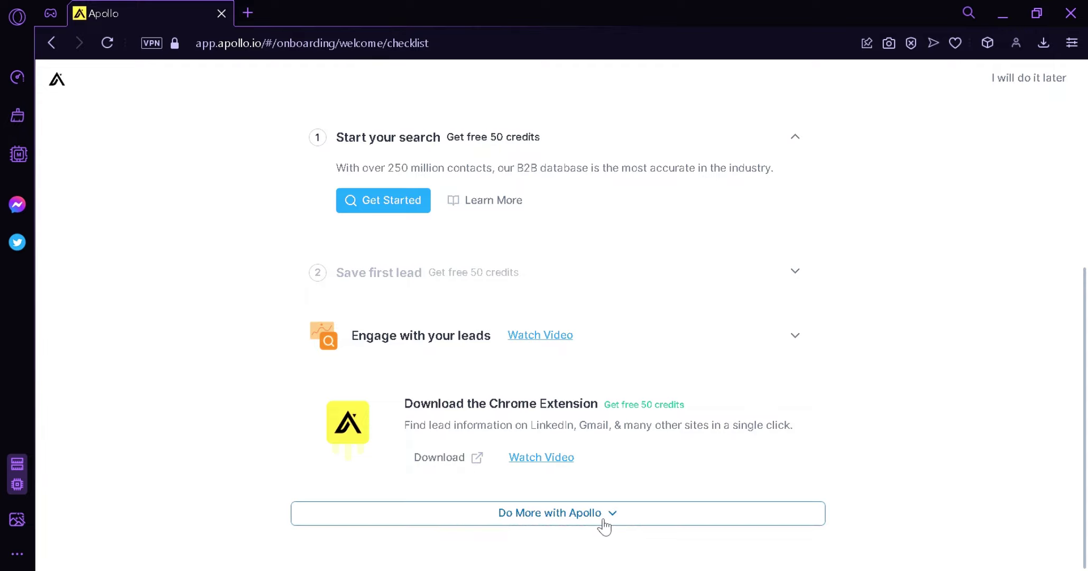
{"action": "left_click_drag", "start_coordinate": [1087, 391], "coordinate": [1073, 418]}
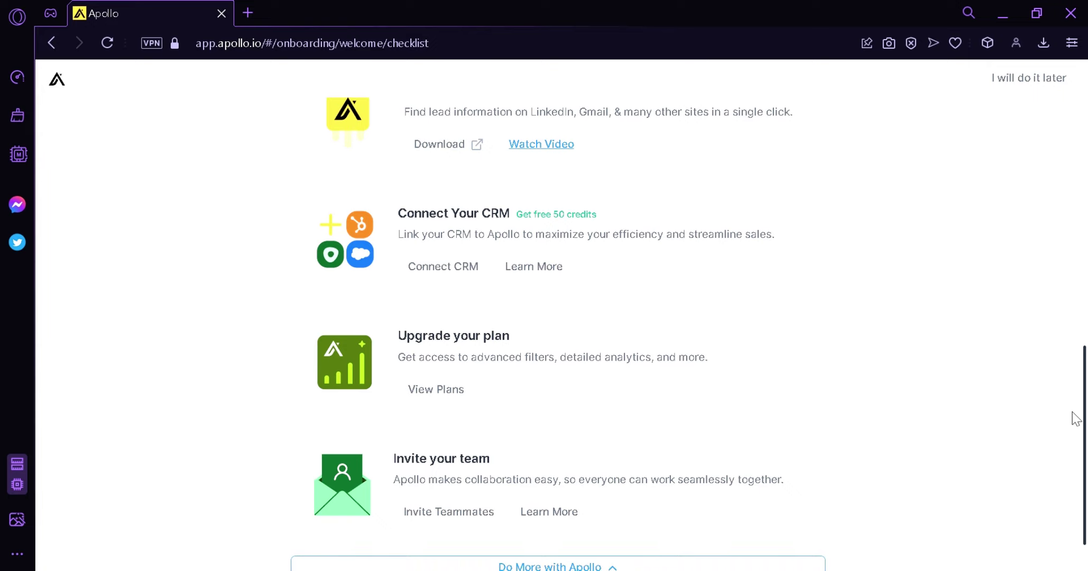
{"action": "scroll", "coordinate": [1058, 418], "scroll_direction": "down", "scroll_amount": 1}
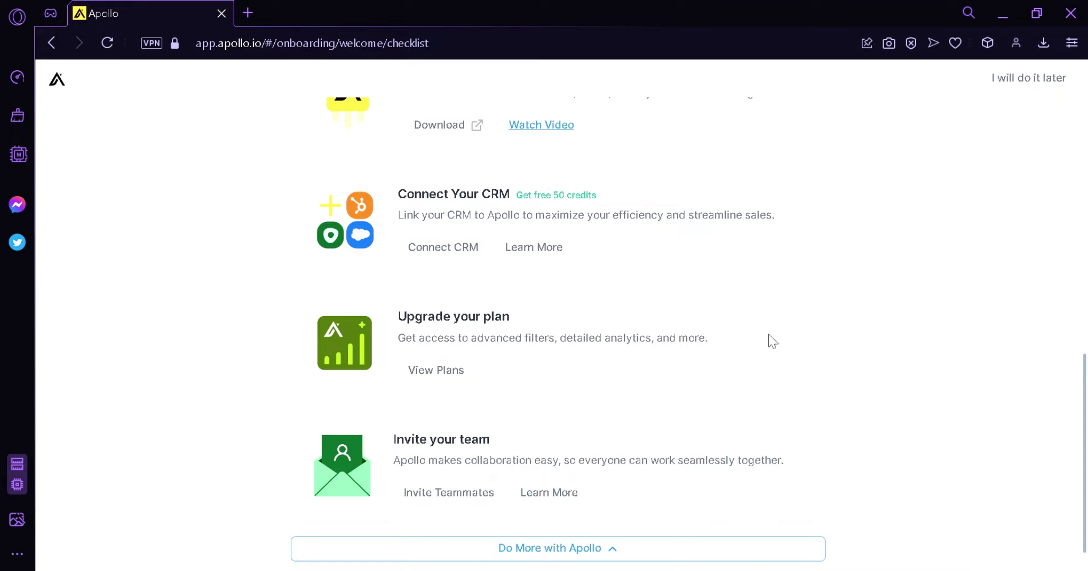
{"action": "scroll", "coordinate": [772, 342], "scroll_direction": "down", "scroll_amount": 2}
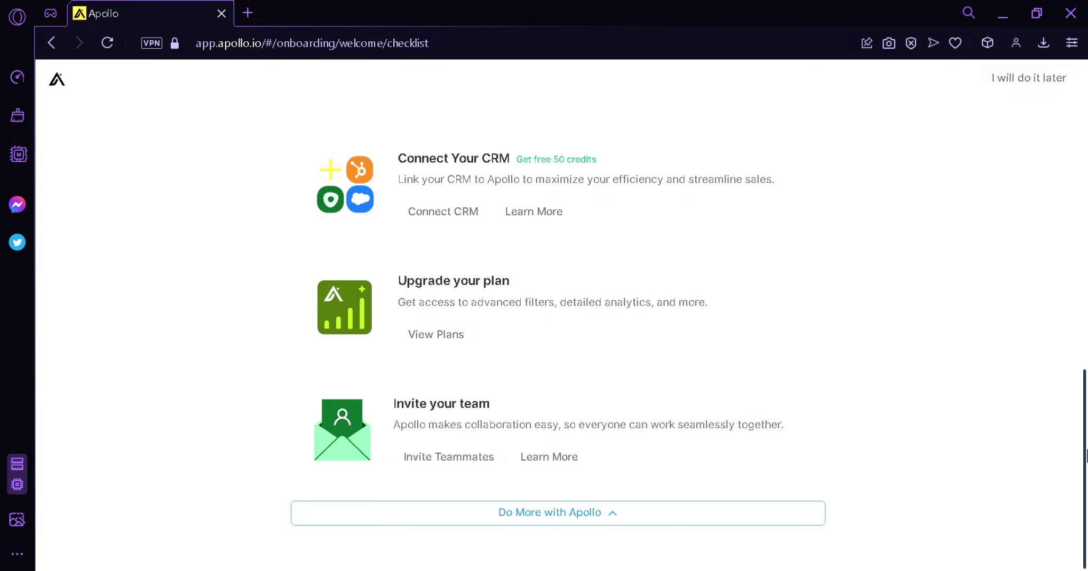
Reduce the browser zoom one level and postpone the onboarding checklist
{"action": "scroll", "coordinate": [981, 420], "scroll_direction": "up", "scroll_amount": 10}
{"action": "key", "text": "ctrl+minus"}
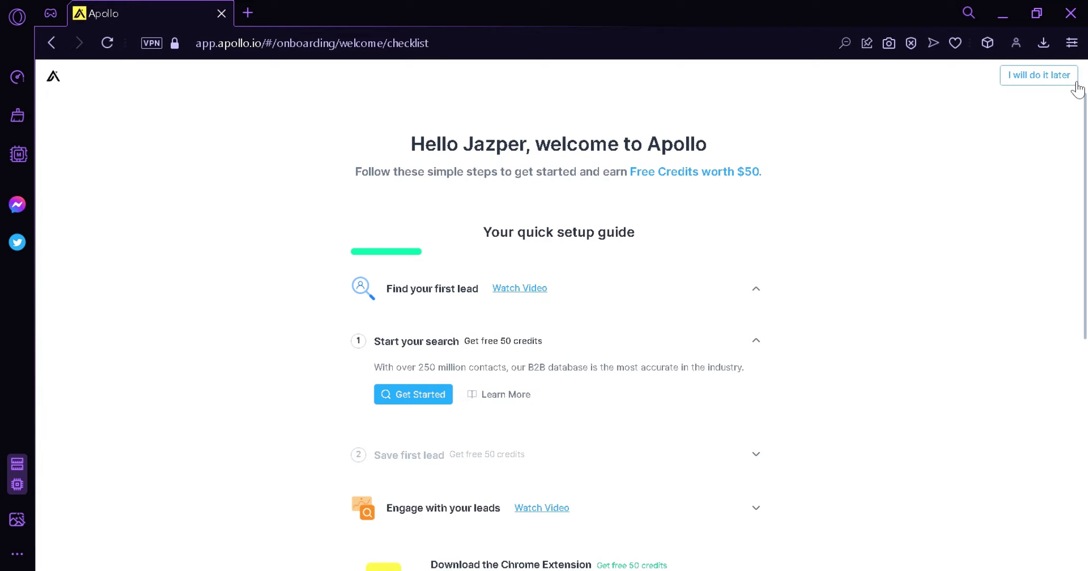
{"action": "left_click", "coordinate": [1077, 89]}
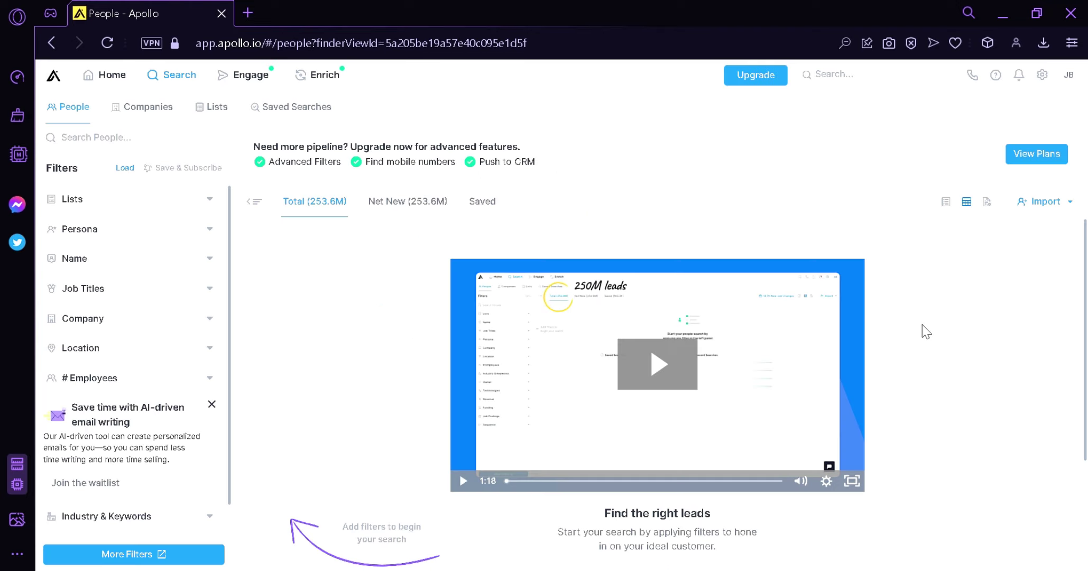
Look over the People search page, from its intro video to the popular filters
{"action": "scroll", "coordinate": [1085, 346], "scroll_direction": "down", "scroll_amount": 1}
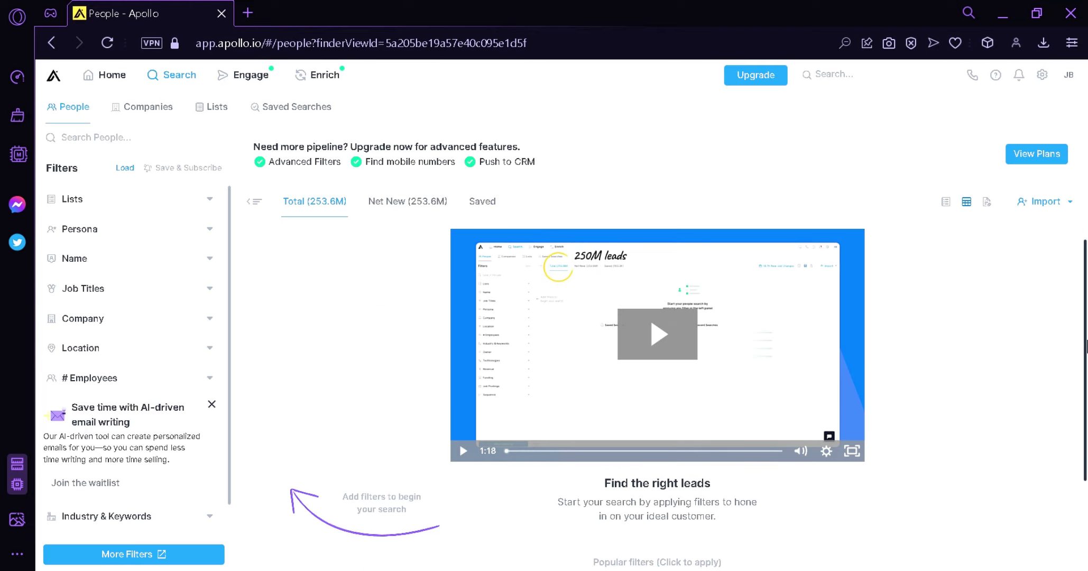
{"action": "scroll", "coordinate": [1069, 432], "scroll_direction": "down", "scroll_amount": 4}
{"action": "scroll", "coordinate": [1068, 438], "scroll_direction": "up", "scroll_amount": 5}
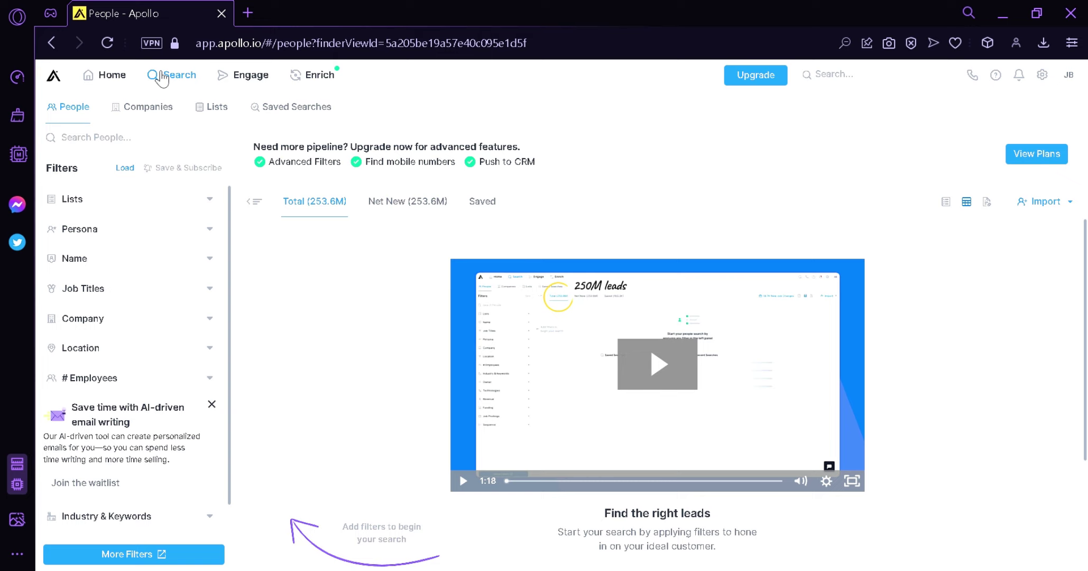
Go to the Home area and look through its onboarding checklist
{"action": "left_click", "coordinate": [112, 76]}
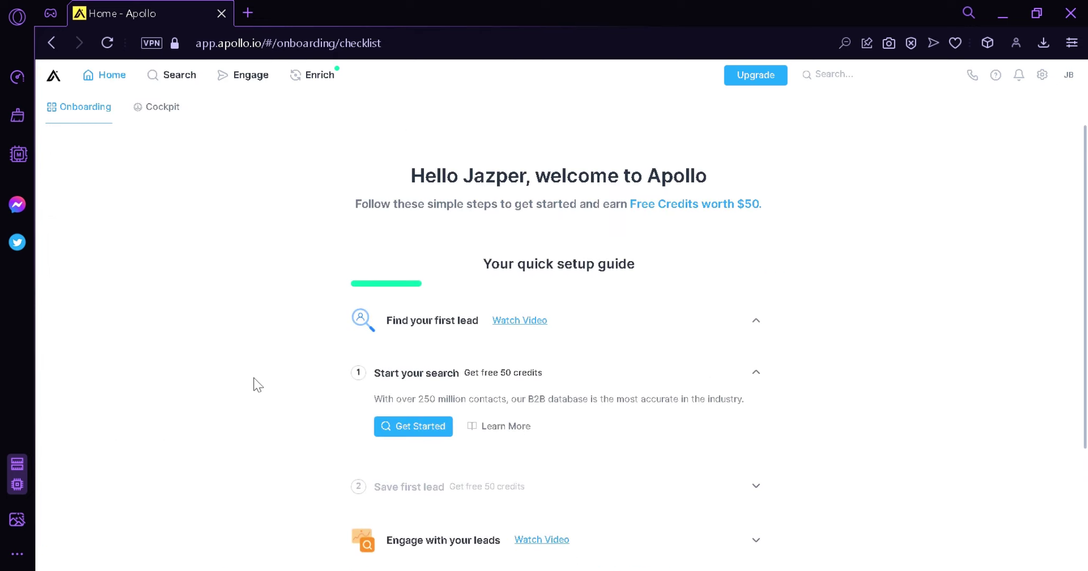
{"action": "scroll", "coordinate": [1082, 262], "scroll_direction": "down", "scroll_amount": 1}
{"action": "scroll", "coordinate": [1029, 423], "scroll_direction": "down", "scroll_amount": 2}
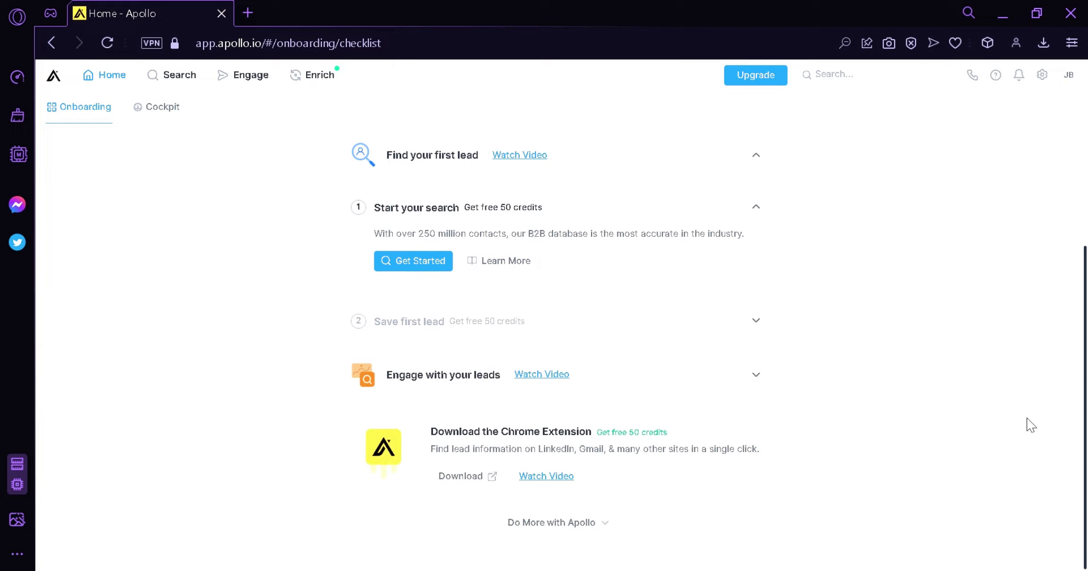
{"action": "scroll", "coordinate": [1051, 316], "scroll_direction": "up", "scroll_amount": 3}
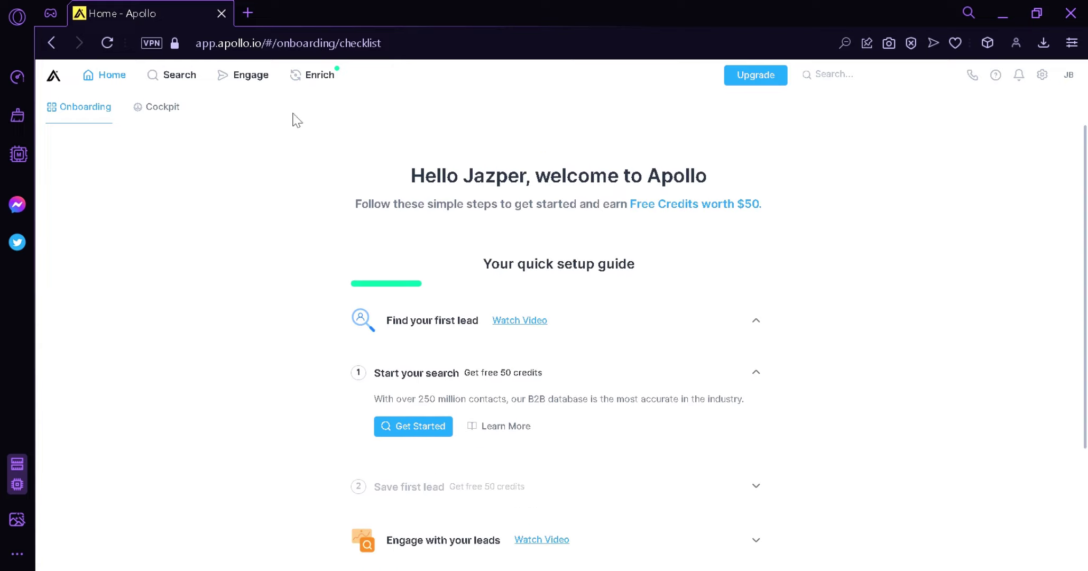
Open the Cockpit and review the Sales Rep dashboard's contact, task, email, call and scheduled email widgets
{"action": "left_click", "coordinate": [164, 121]}
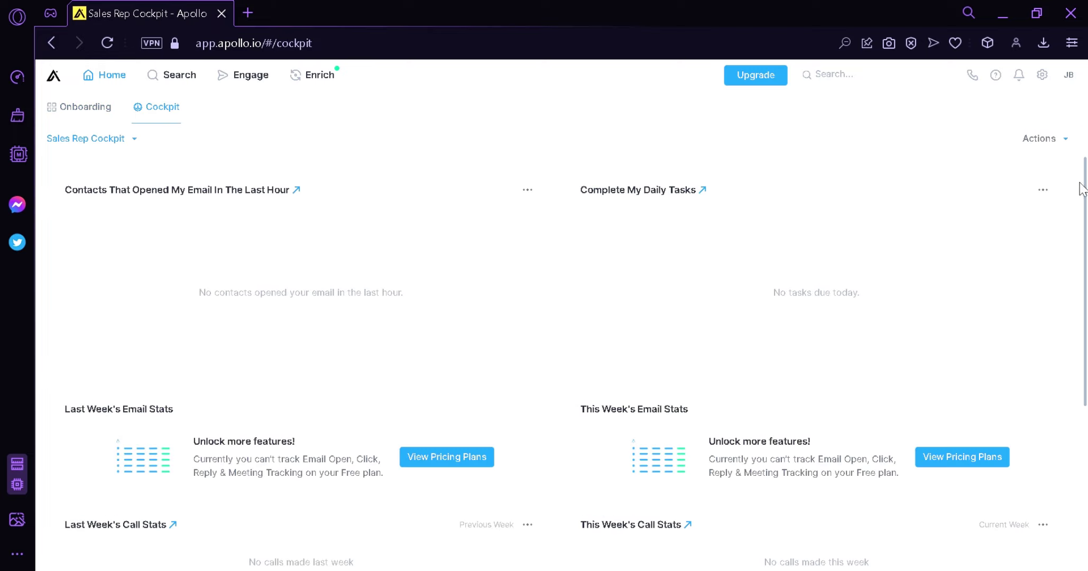
{"action": "scroll", "coordinate": [1081, 188], "scroll_direction": "down", "scroll_amount": 2}
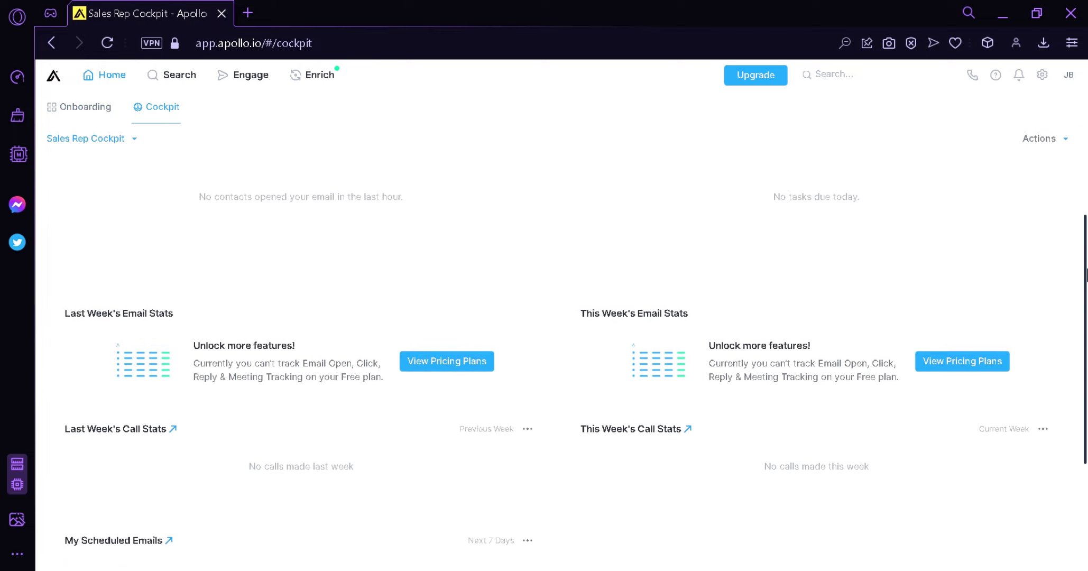
{"action": "left_click_drag", "start_coordinate": [1085, 276], "coordinate": [1085, 207]}
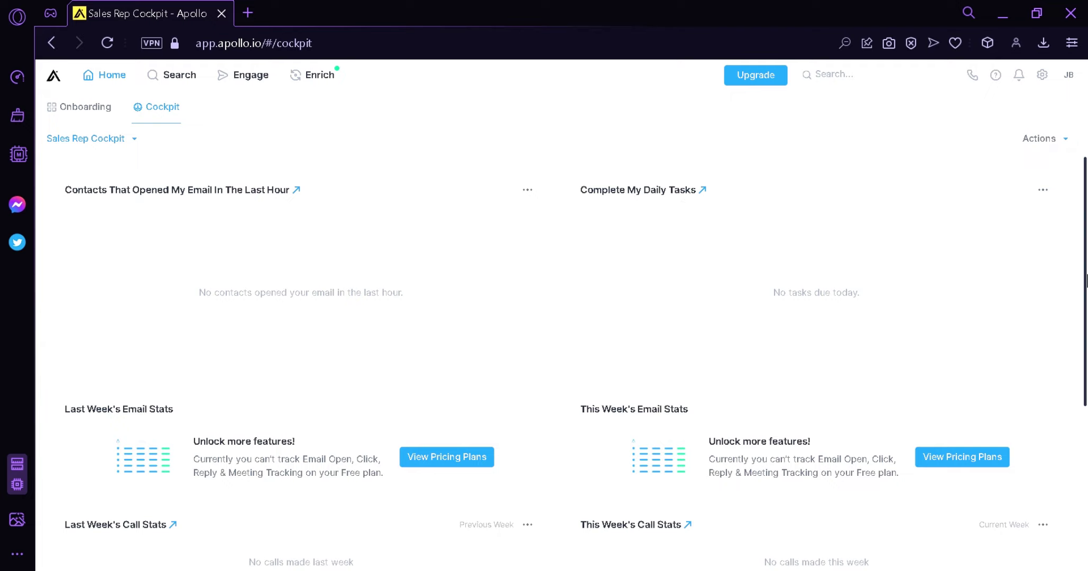
{"action": "scroll", "coordinate": [1082, 362], "scroll_direction": "down", "scroll_amount": 3}
{"action": "left_click_drag", "start_coordinate": [1081, 362], "coordinate": [1079, 460]}
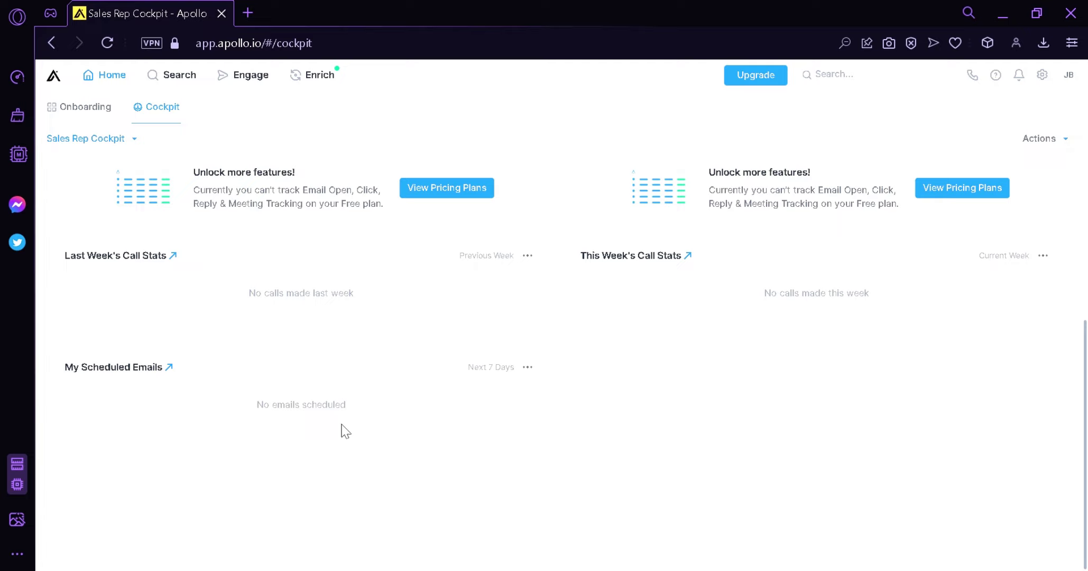
{"action": "scroll", "coordinate": [368, 208], "scroll_direction": "up", "scroll_amount": 5}
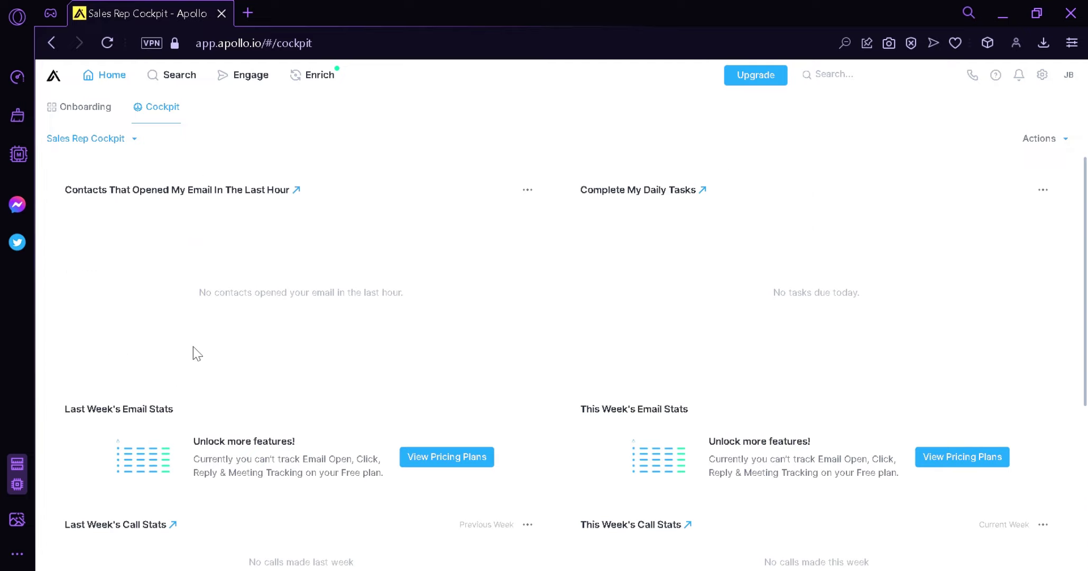
Check the options offered by the opened-email contacts, daily tasks, call stats and scheduled emails widgets
{"action": "left_click", "coordinate": [527, 190]}
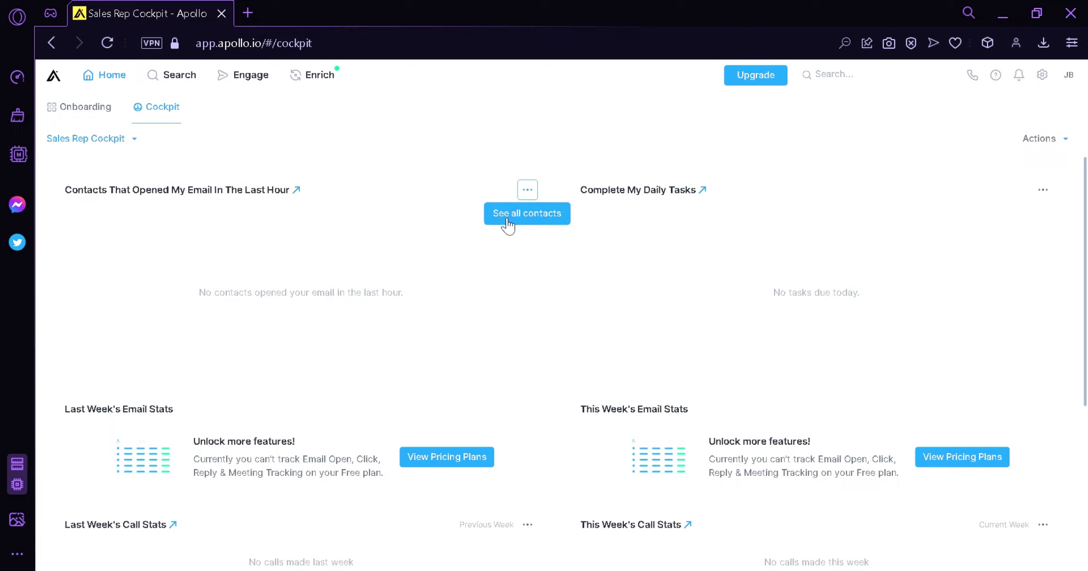
{"action": "left_click", "coordinate": [1043, 189]}
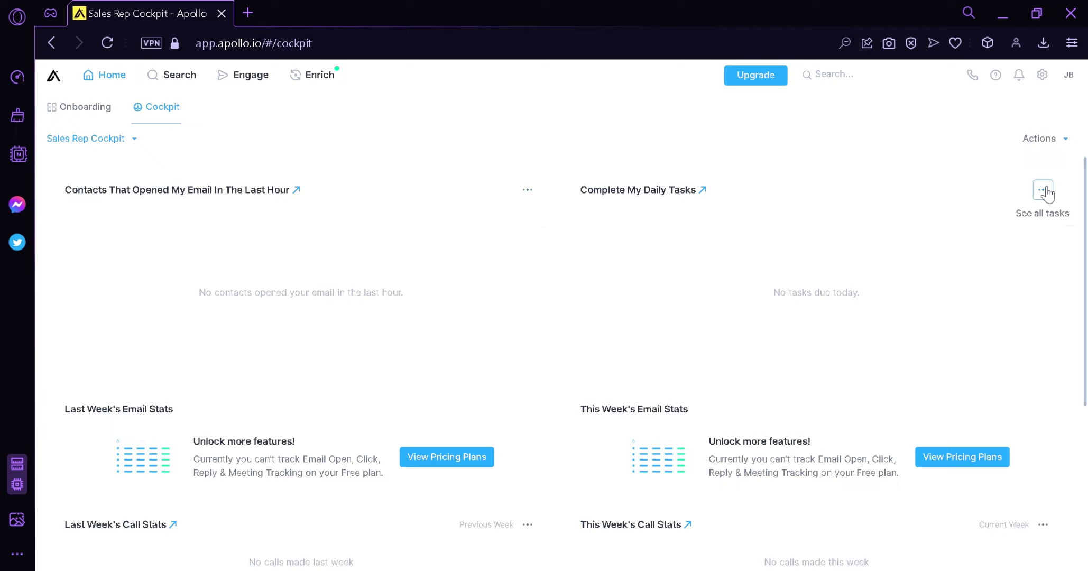
{"action": "scroll", "coordinate": [1044, 434], "scroll_direction": "down", "scroll_amount": 3}
{"action": "left_click", "coordinate": [1043, 397]}
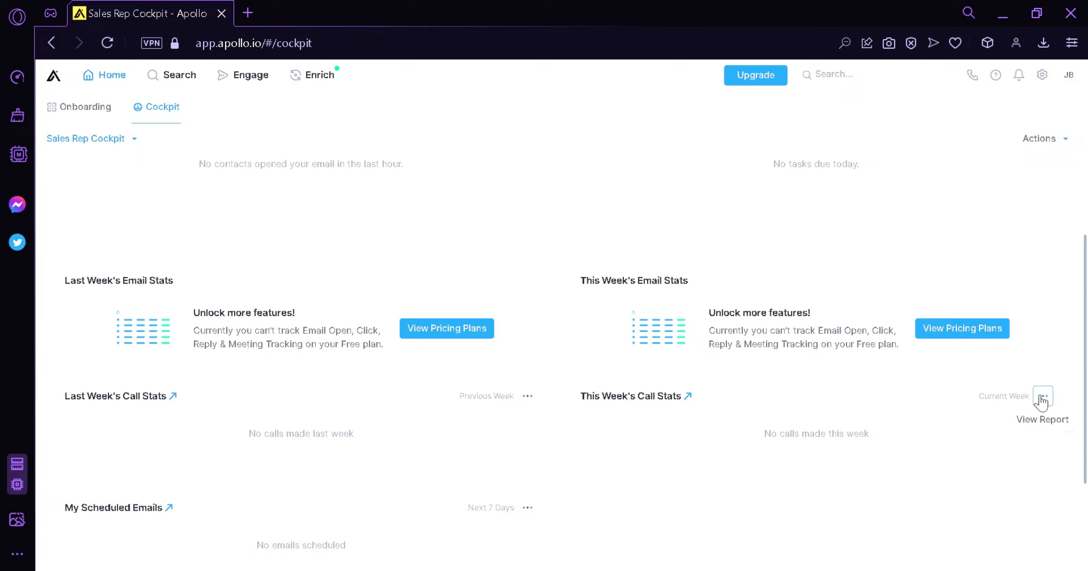
{"action": "left_click", "coordinate": [527, 396]}
{"action": "left_click", "coordinate": [528, 508]}
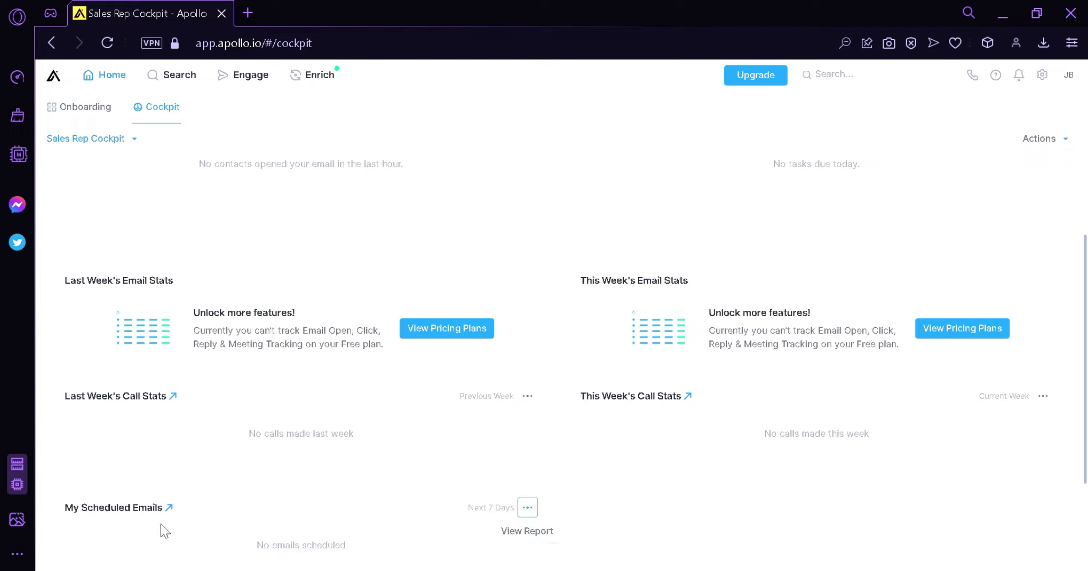
{"action": "scroll", "coordinate": [577, 357], "scroll_direction": "up", "scroll_amount": 3}
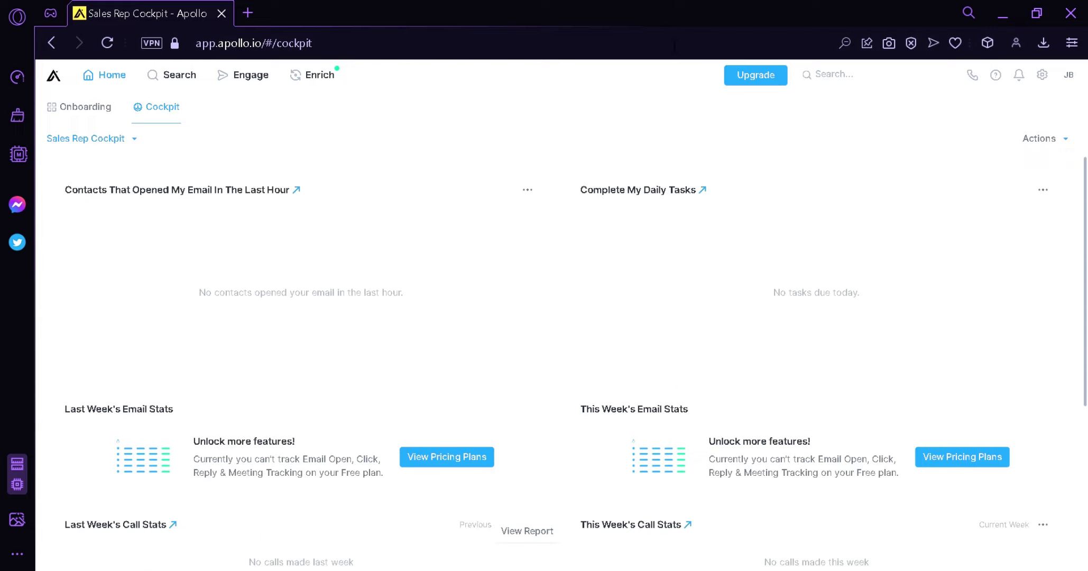
Switch the Cockpit to the Sales Manager Cockpit layout and look over its reports
{"action": "left_click", "coordinate": [131, 140]}
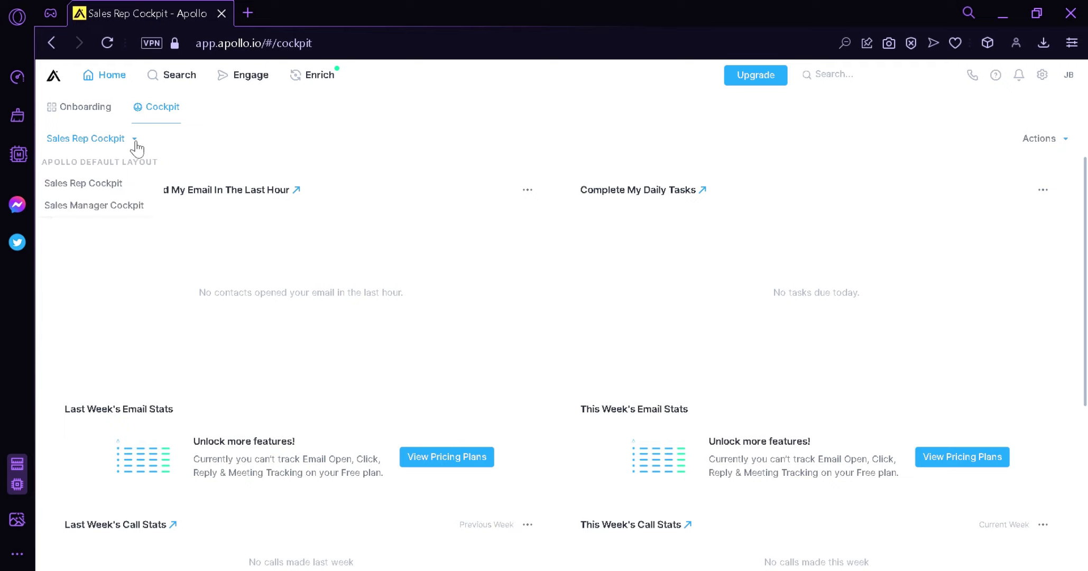
{"action": "left_click", "coordinate": [127, 208]}
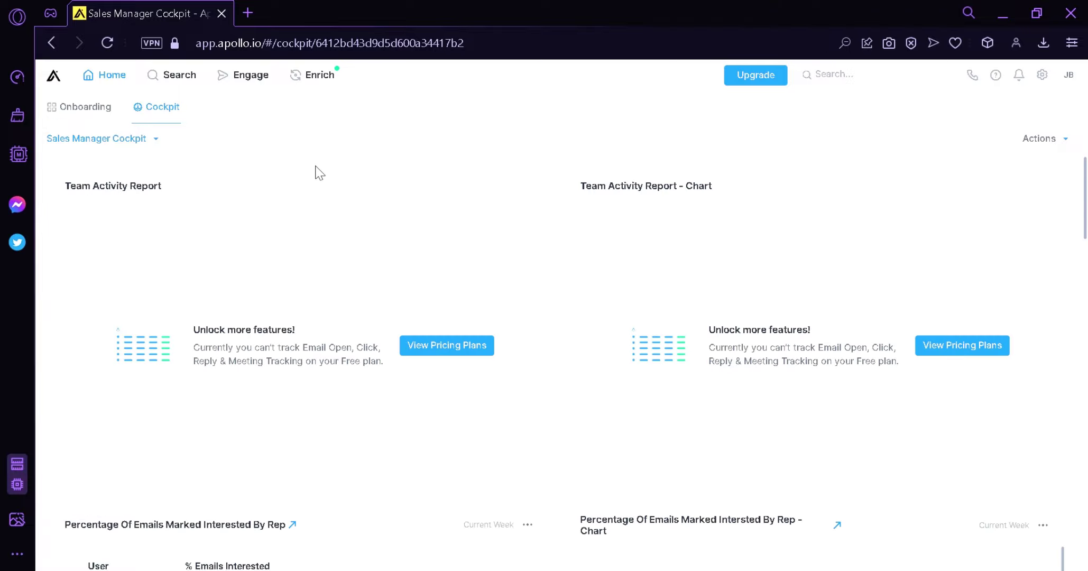
{"action": "mouse_move", "coordinate": [1085, 201]}
{"action": "left_mouse_down"}
{"action": "mouse_move", "coordinate": [1086, 417]}
{"action": "mouse_move", "coordinate": [1085, 186]}
{"action": "left_mouse_up"}
{"action": "left_click_drag", "start_coordinate": [1086, 196], "coordinate": [1045, 146]}
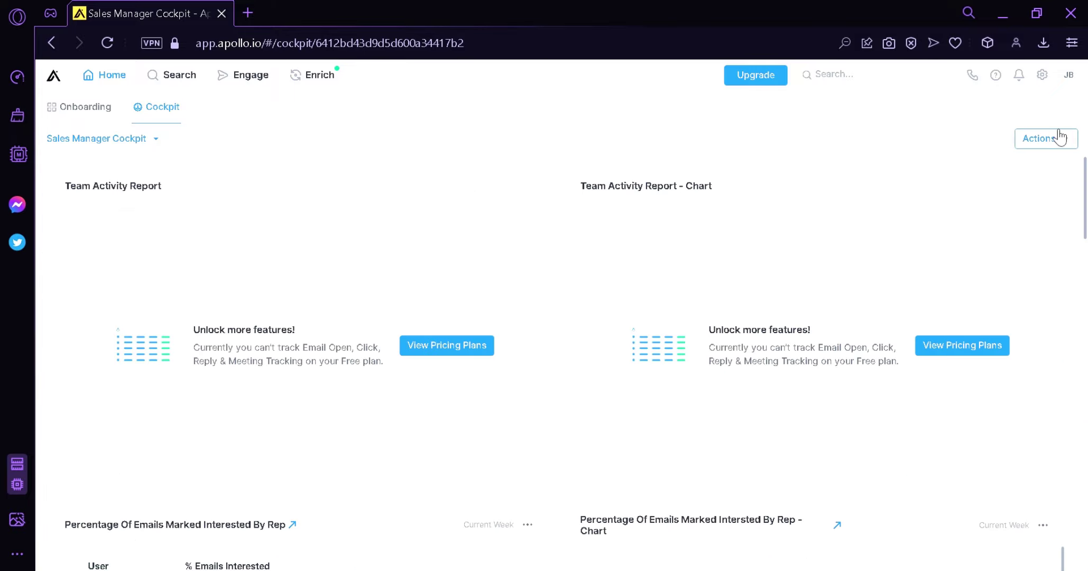
Start a new Cockpit layout and expand the People Views that can be added to it
{"action": "left_click", "coordinate": [1067, 144]}
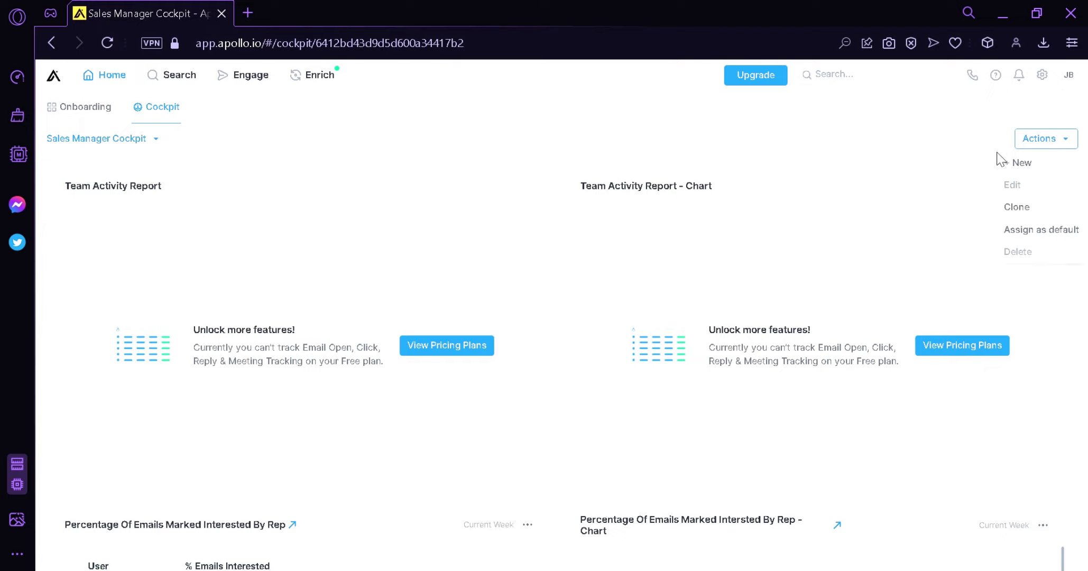
{"action": "left_click", "coordinate": [1018, 168]}
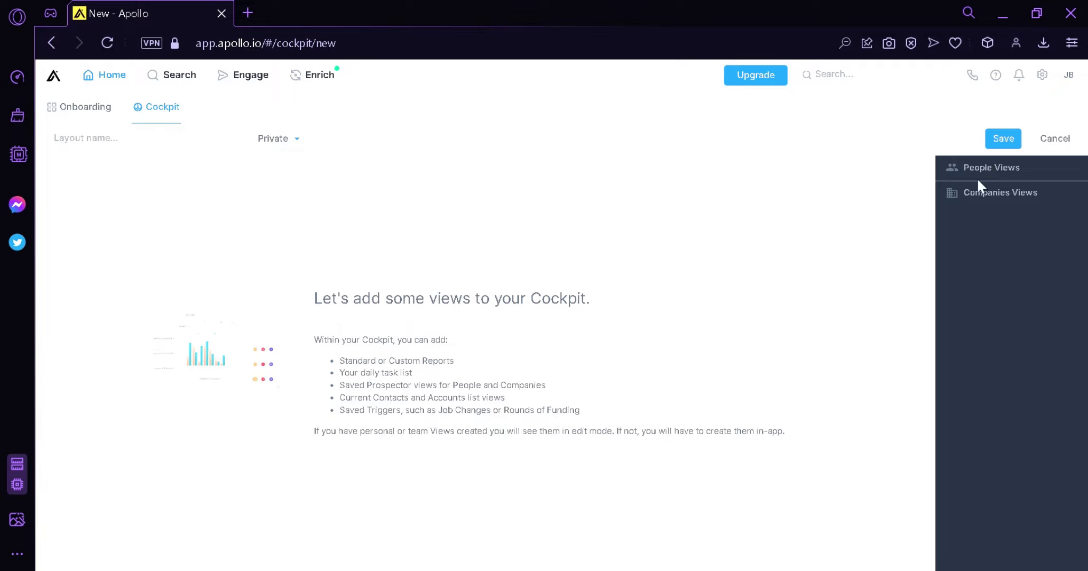
{"action": "left_click", "coordinate": [1015, 174]}
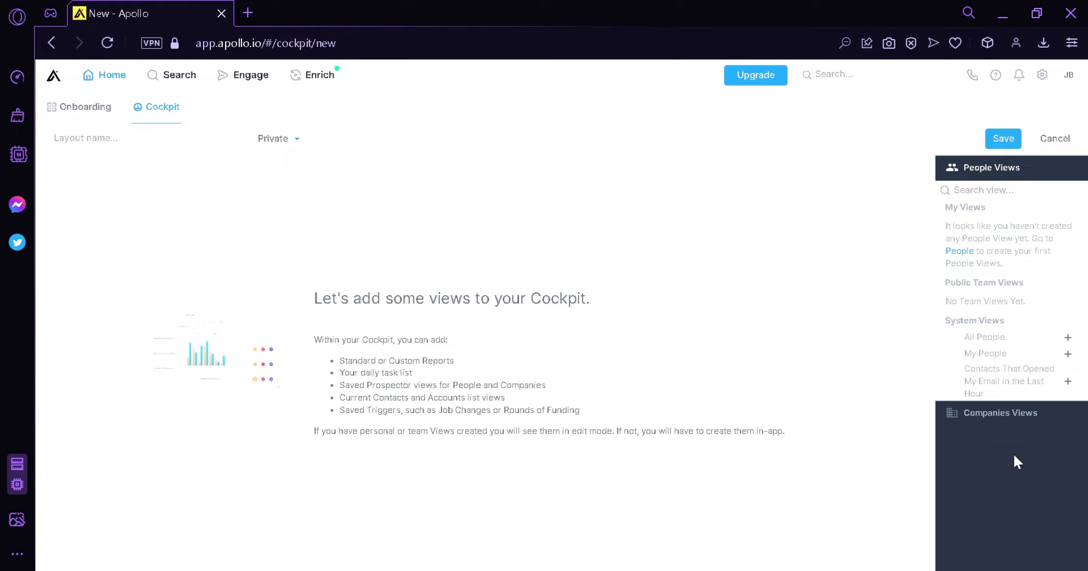
Check the Companies Views that can be added to the new Cockpit layout and discard the layout
{"action": "left_click", "coordinate": [1003, 418]}
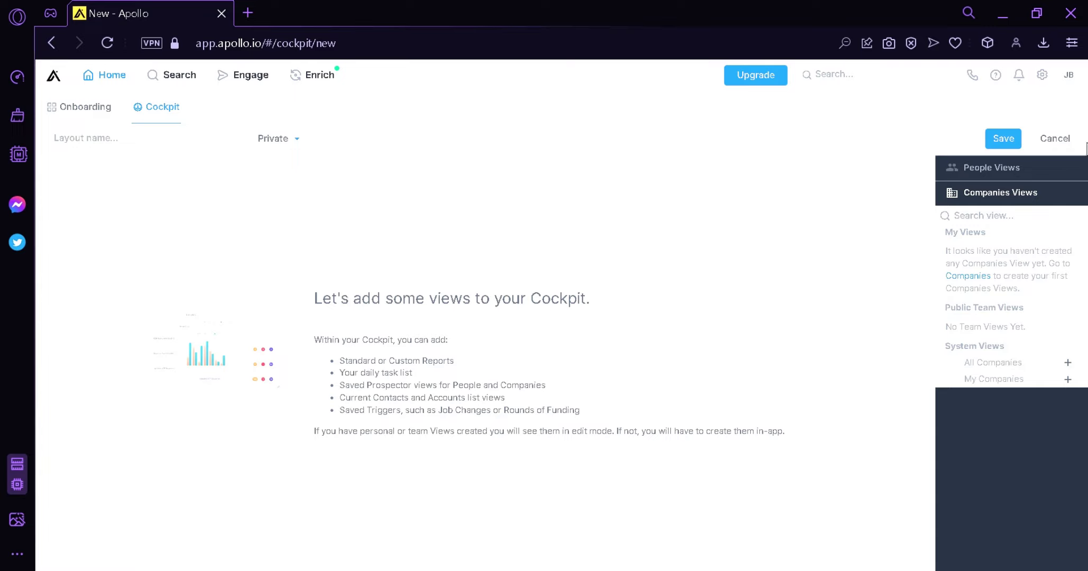
{"action": "left_click", "coordinate": [1053, 142]}
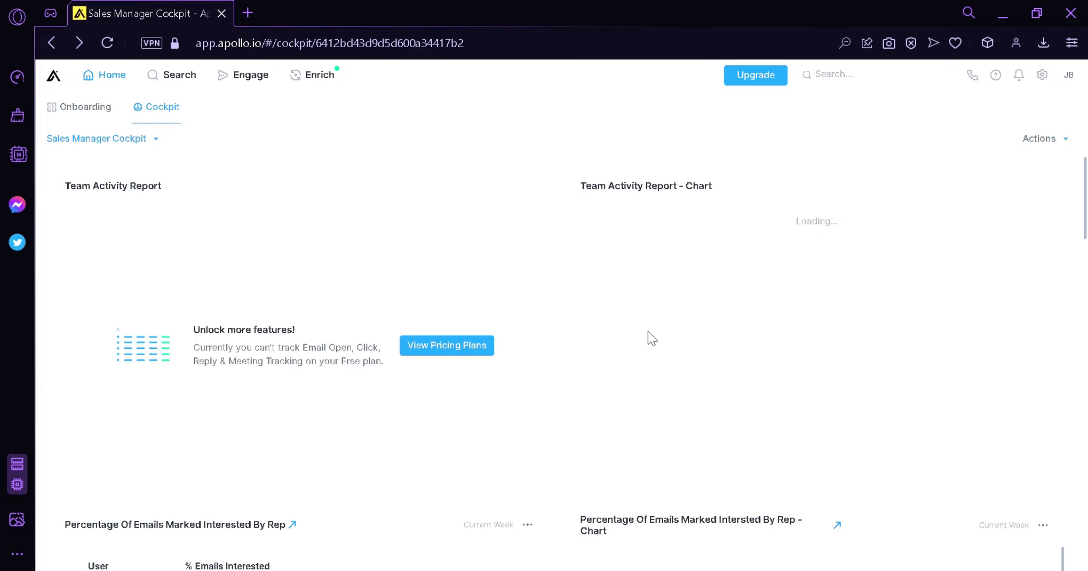
Open the People search, dismiss the AI-driven email writing offer and review the available people filters, including Lists
{"action": "mouse_move", "coordinate": [180, 86]}
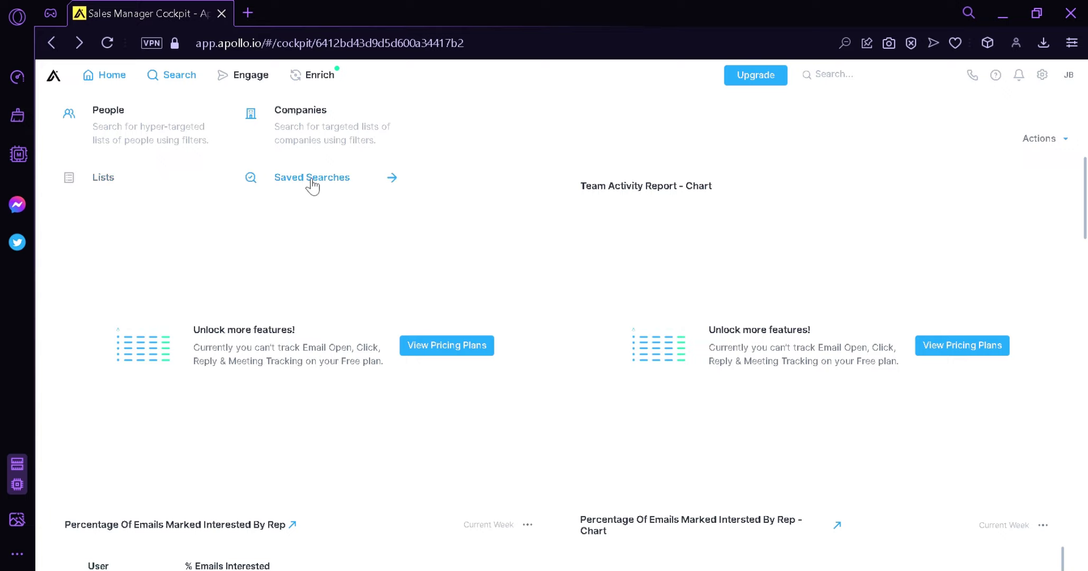
{"action": "left_click", "coordinate": [171, 123]}
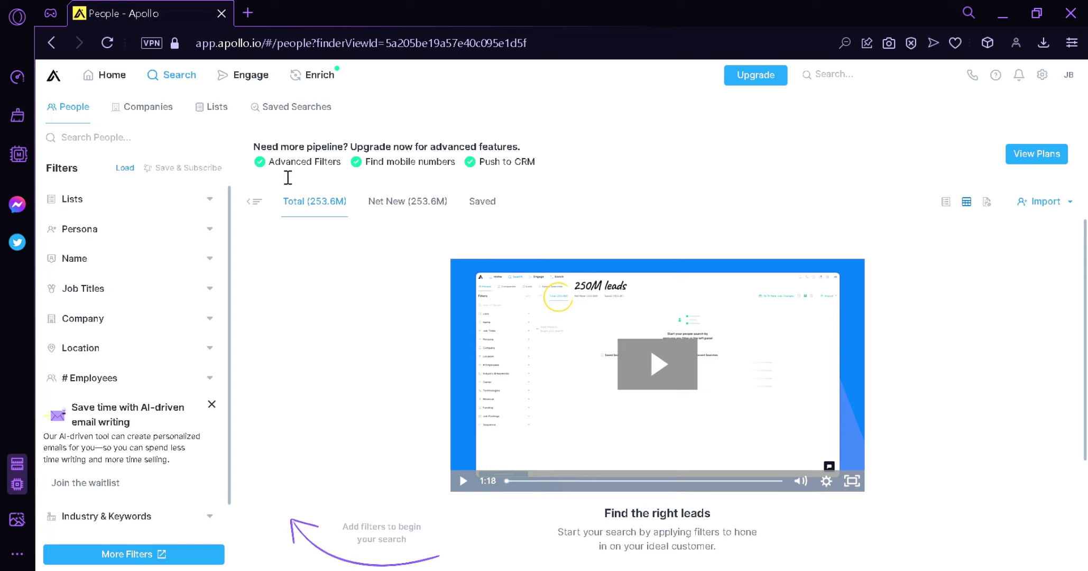
{"action": "left_click", "coordinate": [211, 209]}
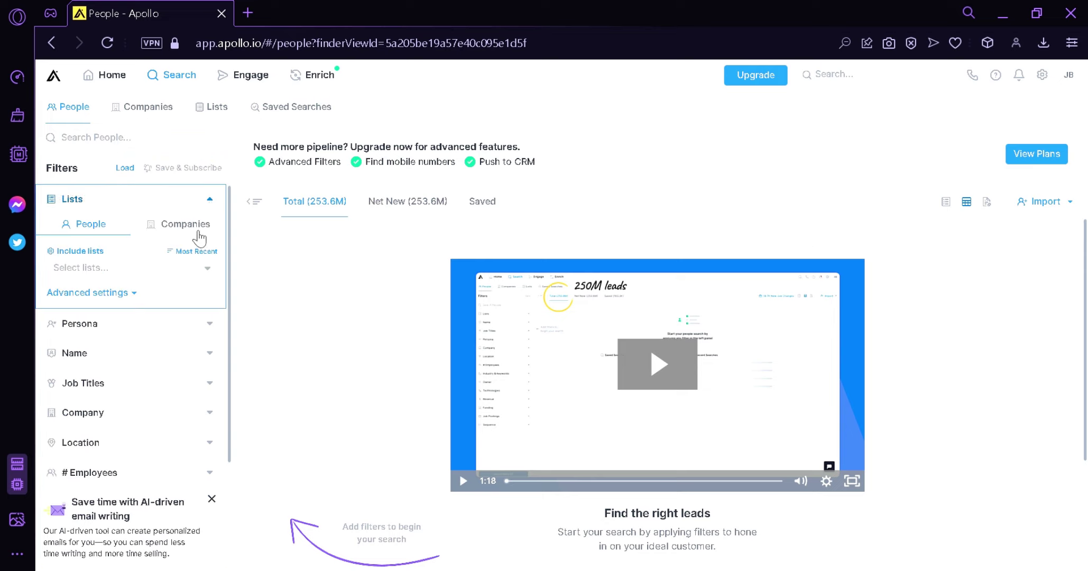
{"action": "left_click", "coordinate": [154, 202]}
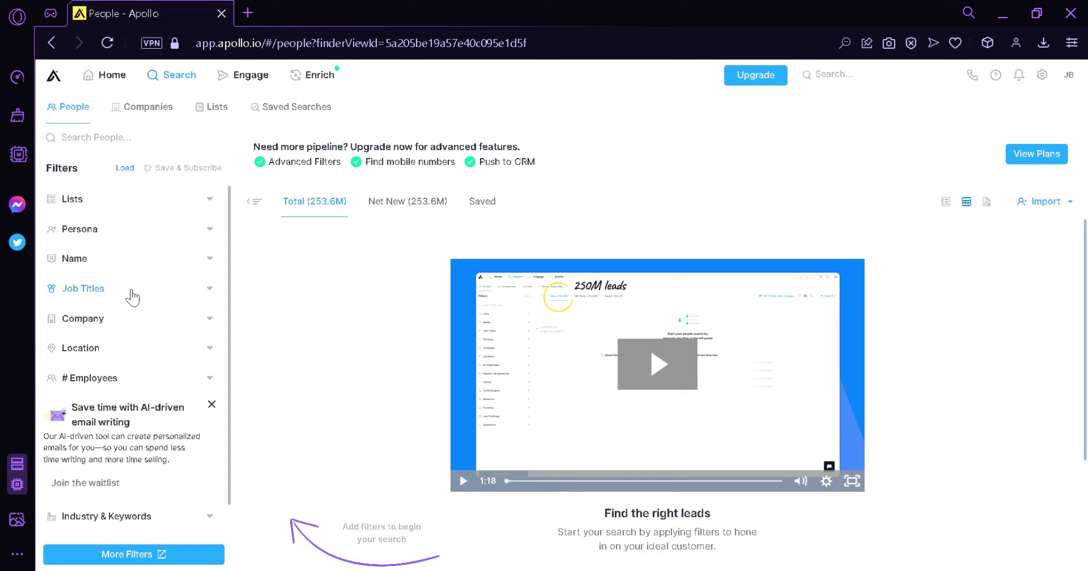
{"action": "left_click", "coordinate": [211, 405]}
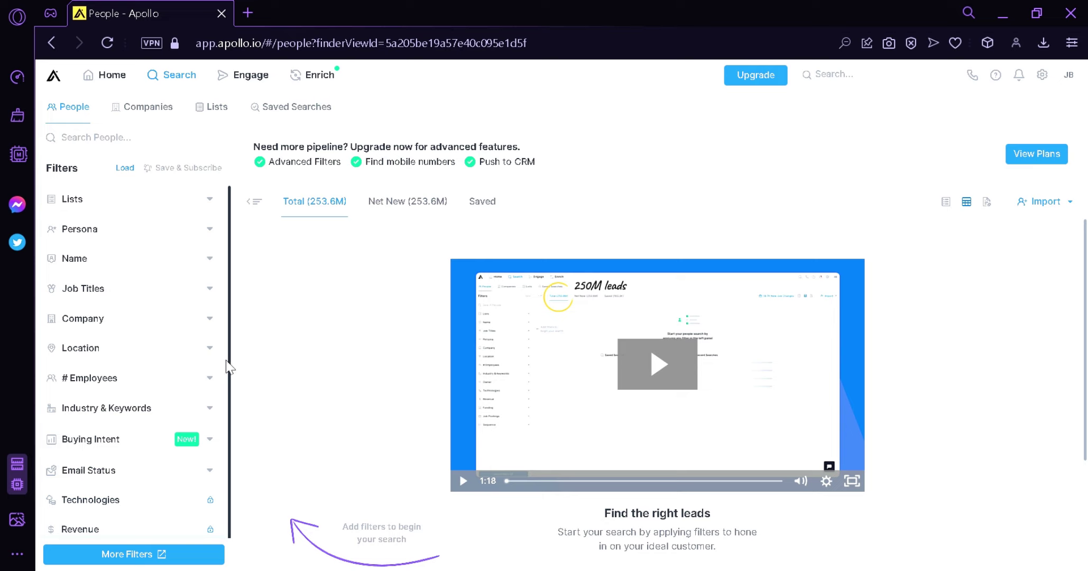
{"action": "scroll", "coordinate": [206, 383], "scroll_direction": "down", "scroll_amount": 1}
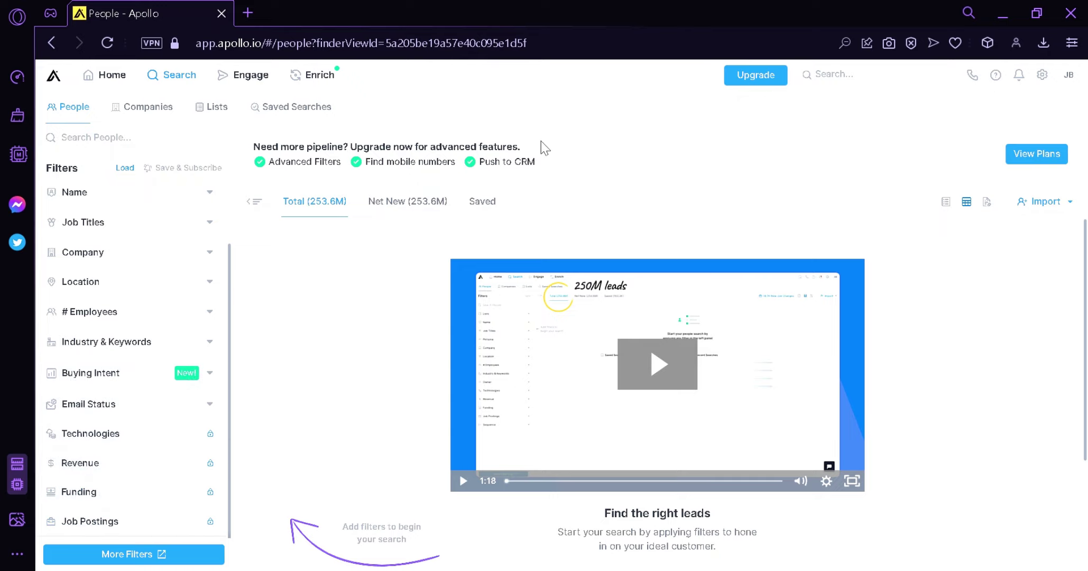
Switch to the Companies search and review its full set of filters without applying any
{"action": "left_click", "coordinate": [147, 107]}
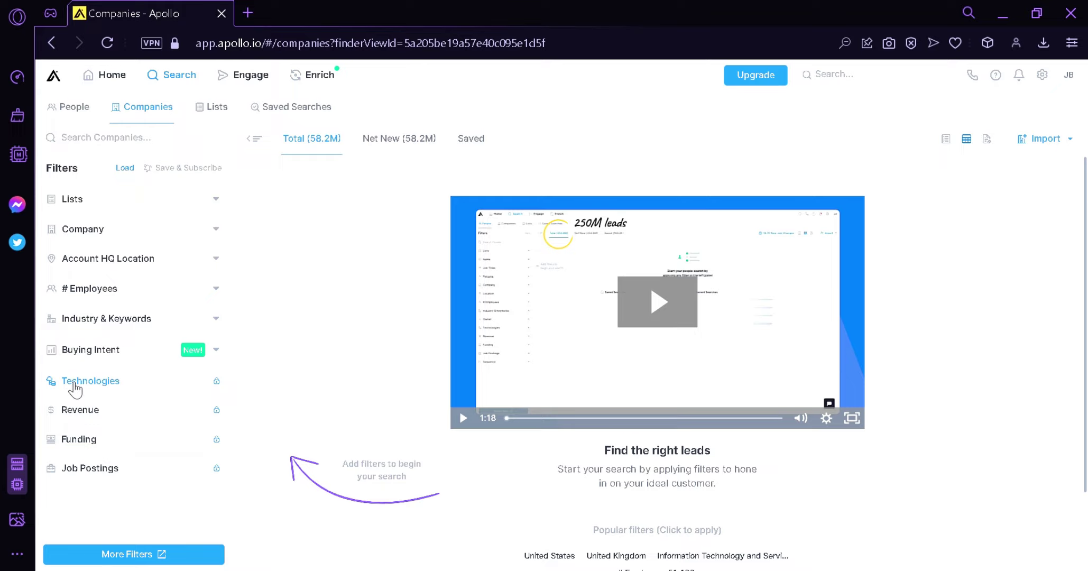
{"action": "mouse_move", "coordinate": [57, 398]}
{"action": "left_click", "coordinate": [107, 561]}
{"action": "scroll", "coordinate": [643, 245], "scroll_direction": "up", "scroll_amount": 1}
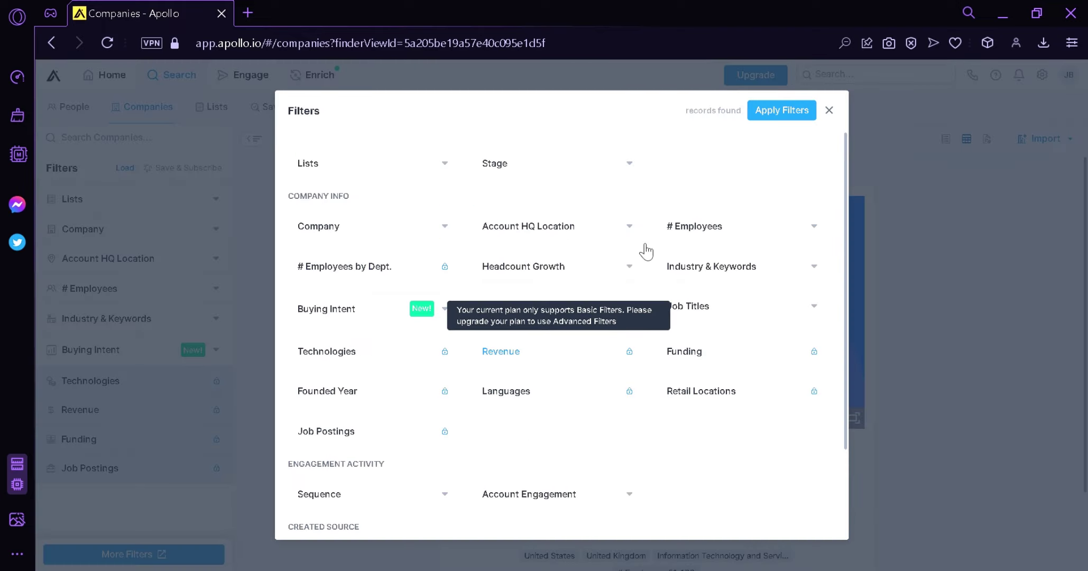
{"action": "left_click", "coordinate": [829, 110]}
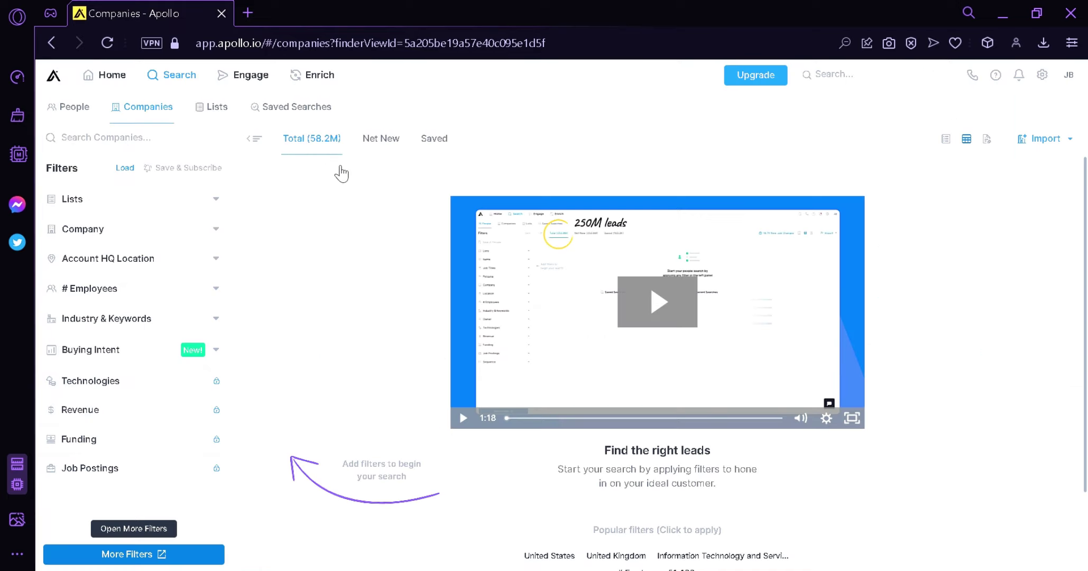
Create a new people list named test
{"action": "left_click", "coordinate": [217, 107]}
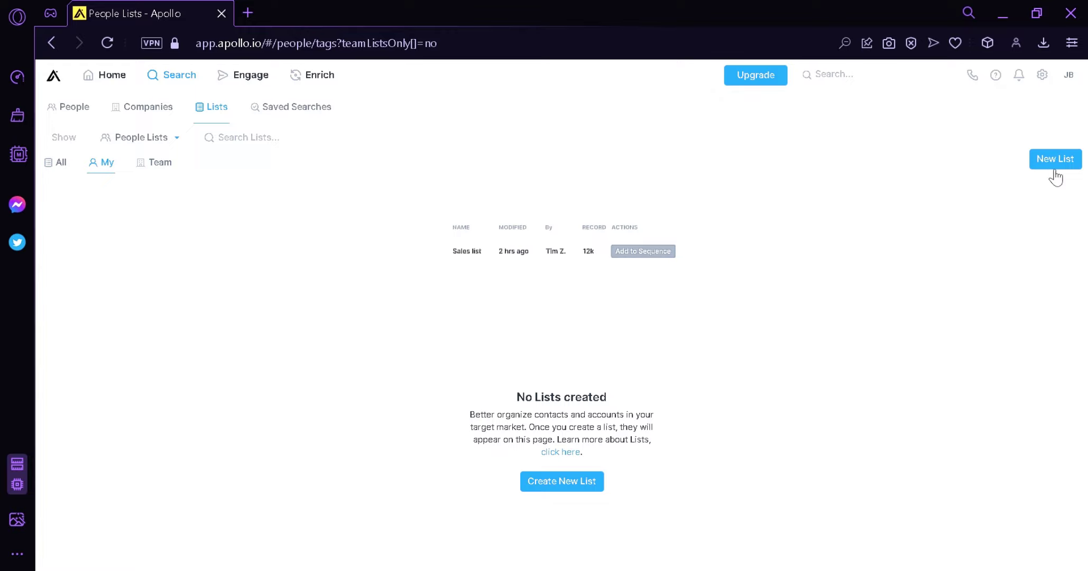
{"action": "left_click", "coordinate": [1032, 160]}
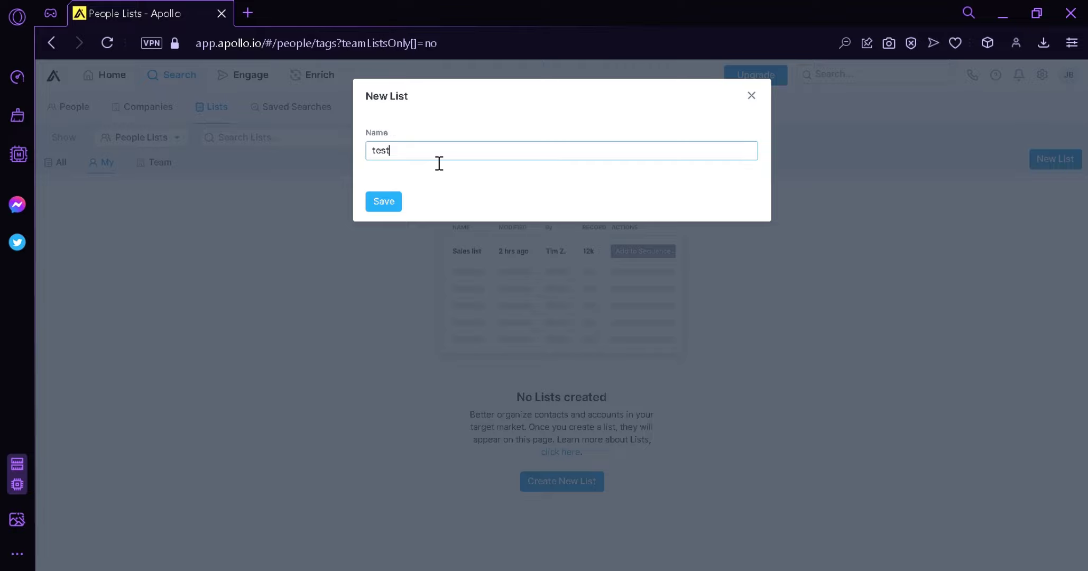
{"action": "key", "text": "Return"}
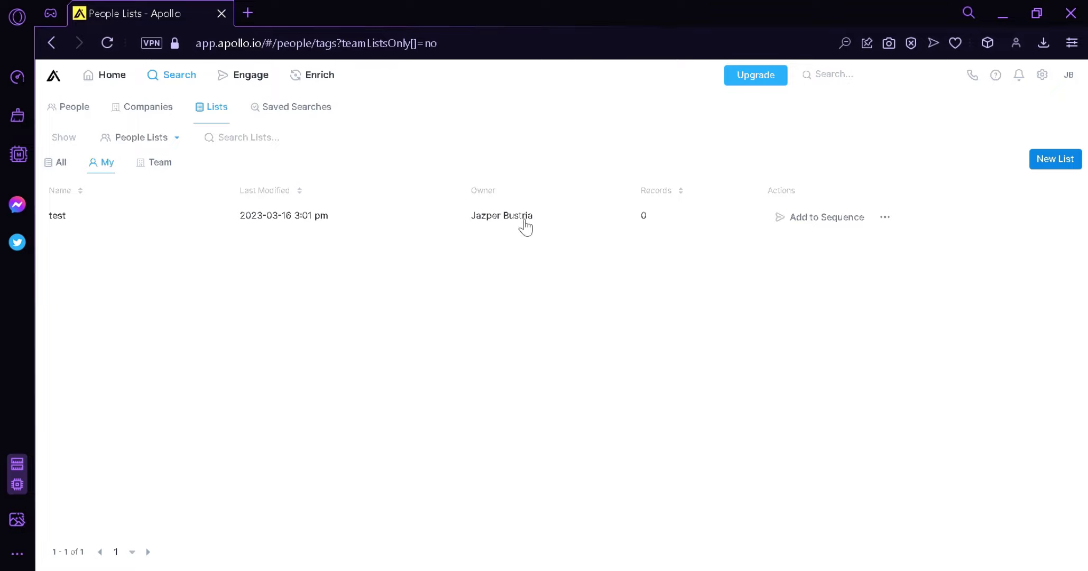
Check the test list's Add to Sequence choices without adding it, and view the list's further actions
{"action": "left_click", "coordinate": [829, 222]}
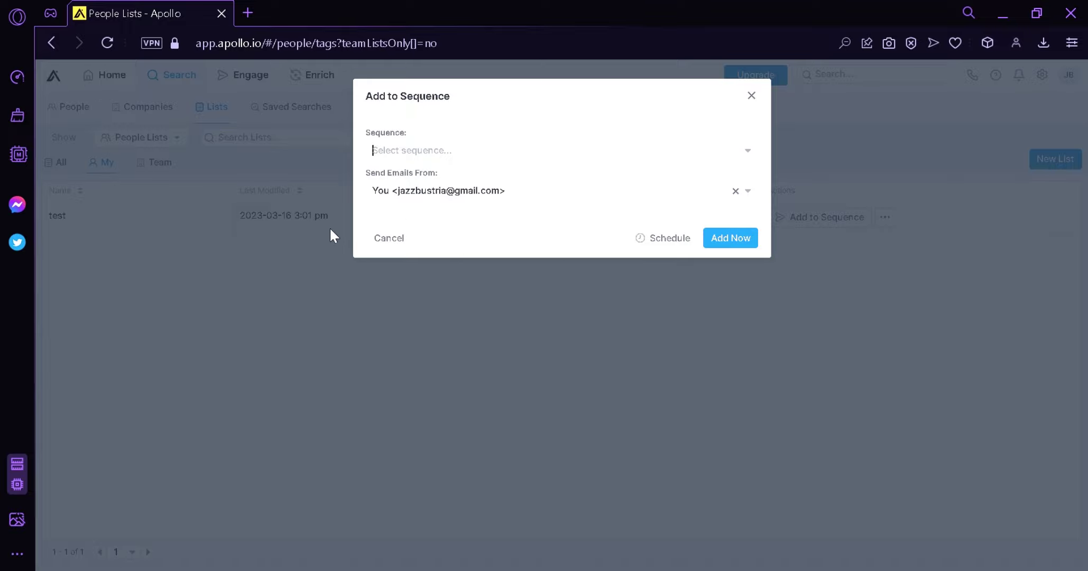
{"action": "left_click", "coordinate": [749, 155]}
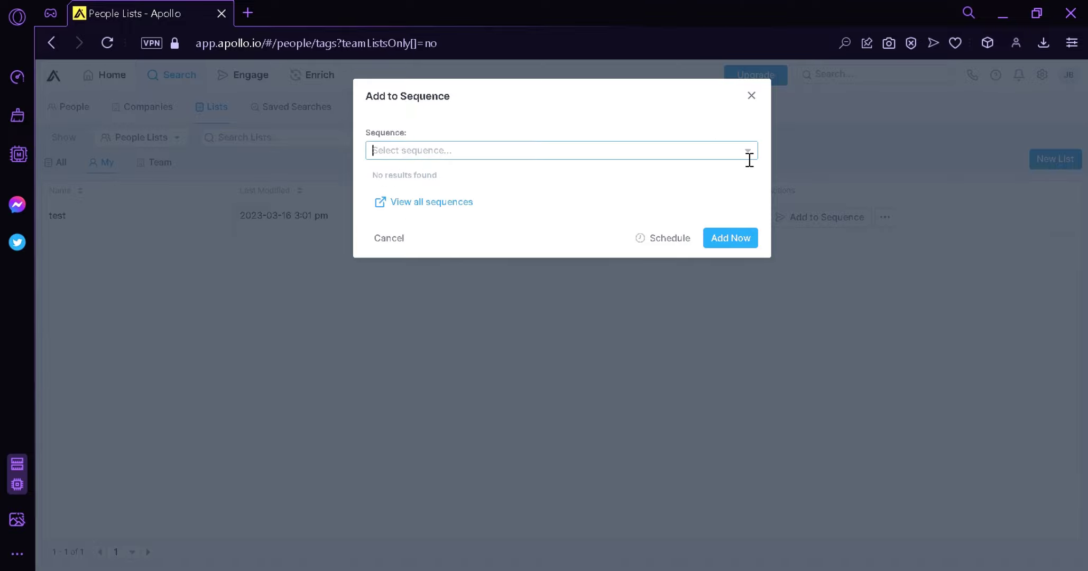
{"action": "left_click", "coordinate": [749, 153]}
{"action": "left_click", "coordinate": [748, 153]}
{"action": "left_click", "coordinate": [752, 97]}
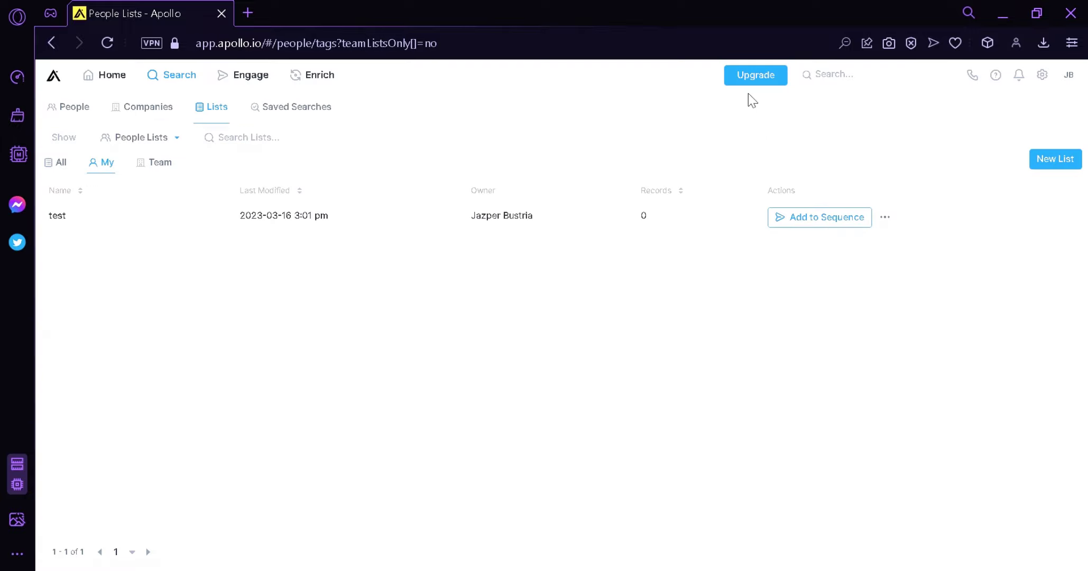
{"action": "left_click", "coordinate": [890, 223]}
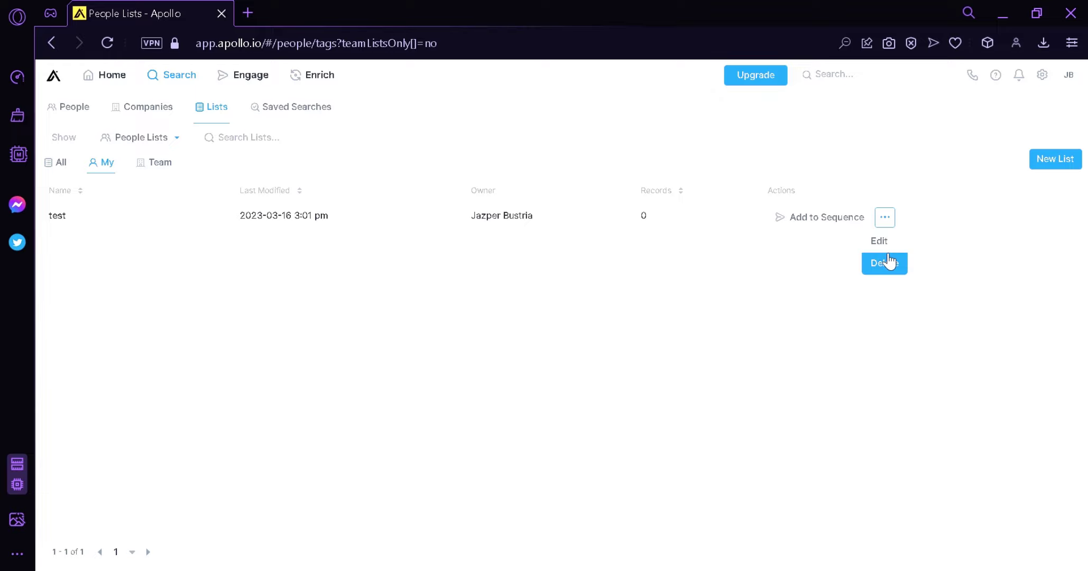
Open the Engage area's Sequences page and look over its introduction
{"action": "mouse_move", "coordinate": [259, 91]}
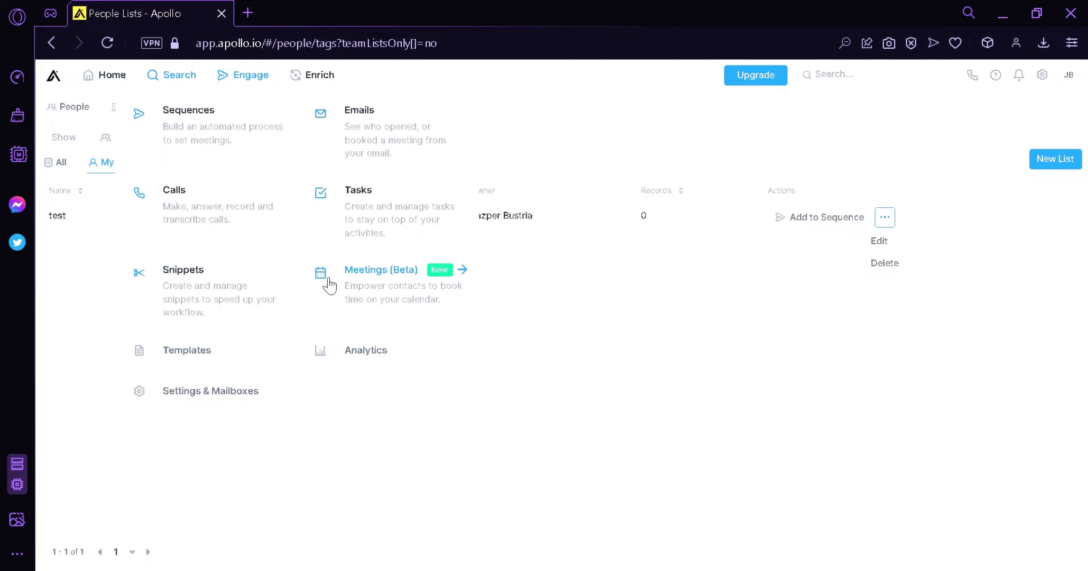
{"action": "left_click", "coordinate": [250, 134]}
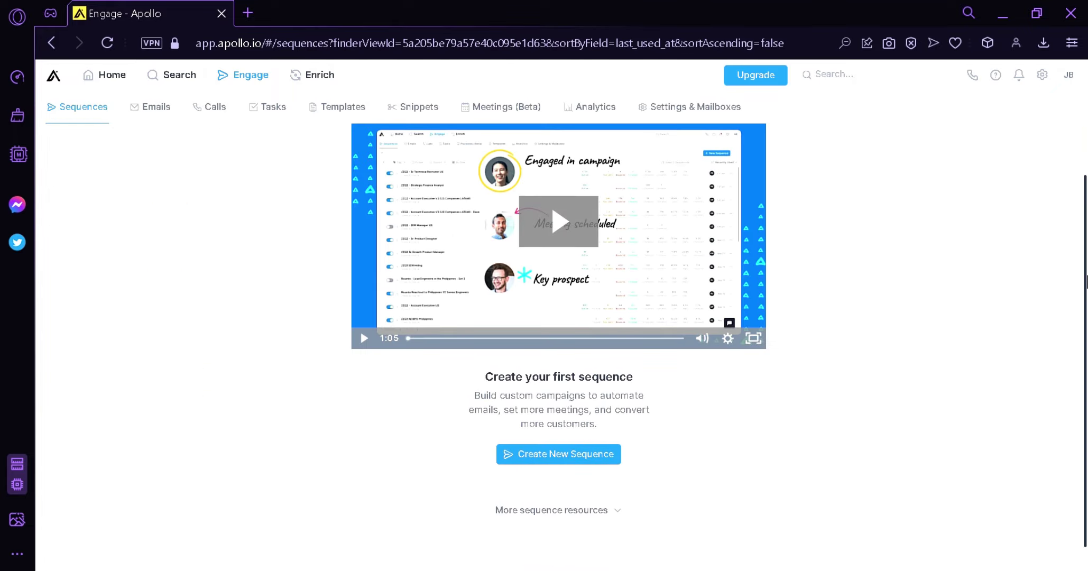
{"action": "scroll", "coordinate": [558, 338], "scroll_direction": "down", "scroll_amount": 1}
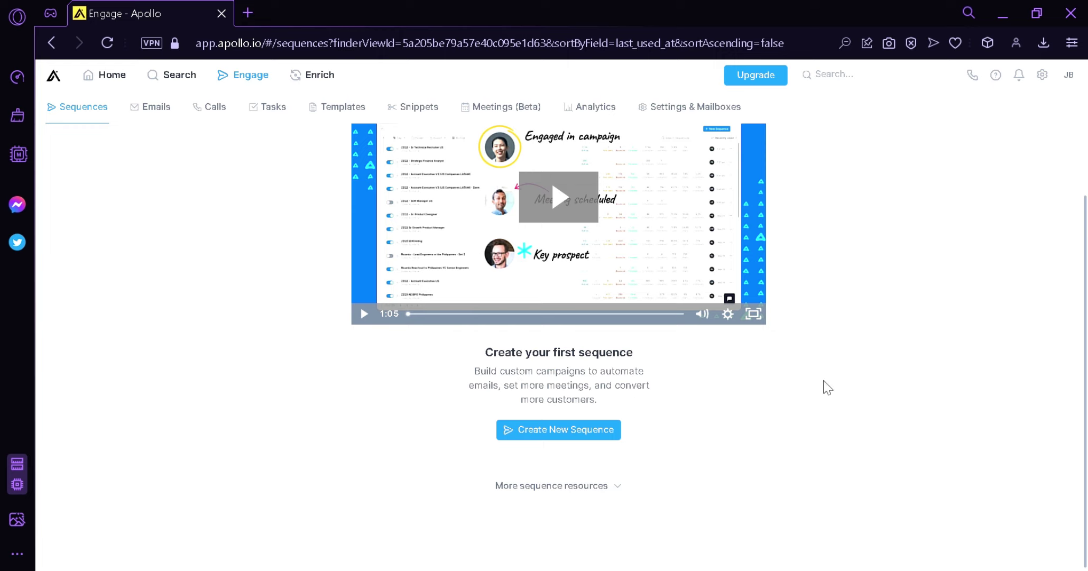
{"action": "scroll", "coordinate": [828, 386], "scroll_direction": "up", "scroll_amount": 3}
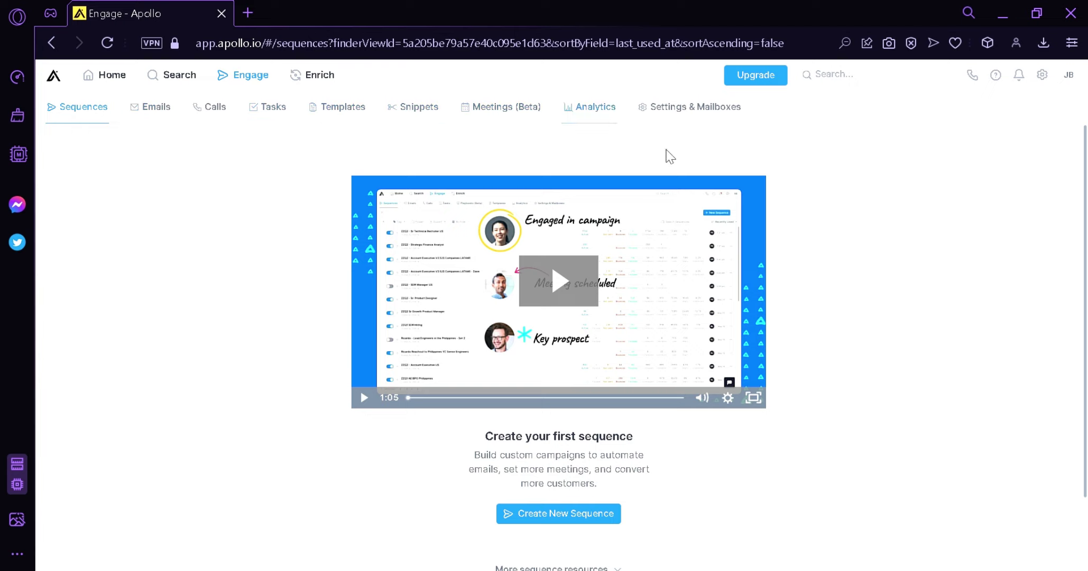
{"action": "scroll", "coordinate": [949, 275], "scroll_direction": "down", "scroll_amount": 2}
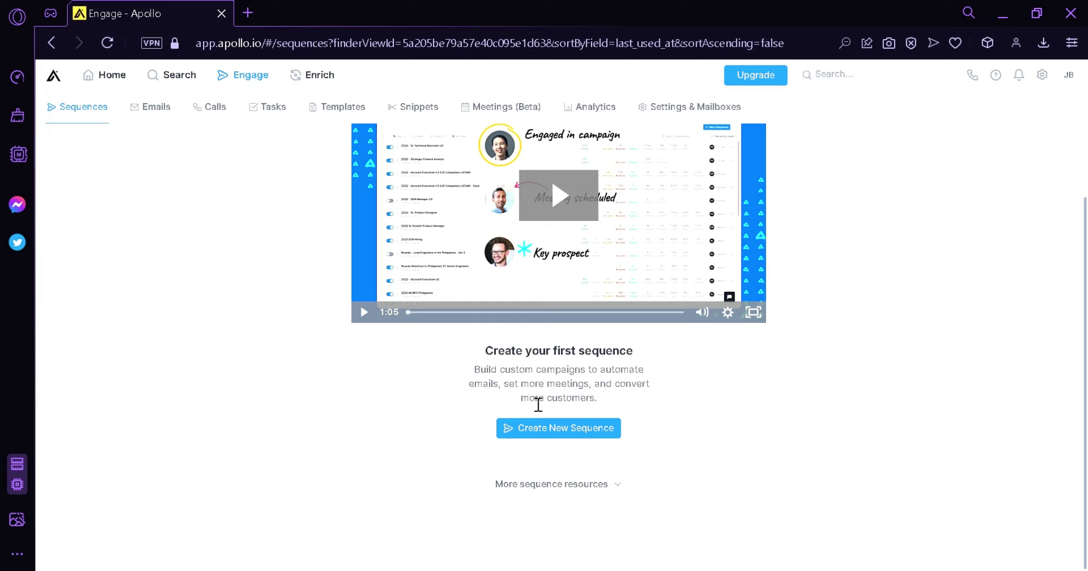
Expand the additional sequence resources, review the integrations, pre-built templates and guide, and collapse them again
{"action": "left_click", "coordinate": [558, 484]}
{"action": "scroll", "coordinate": [629, 471], "scroll_direction": "down", "scroll_amount": 4}
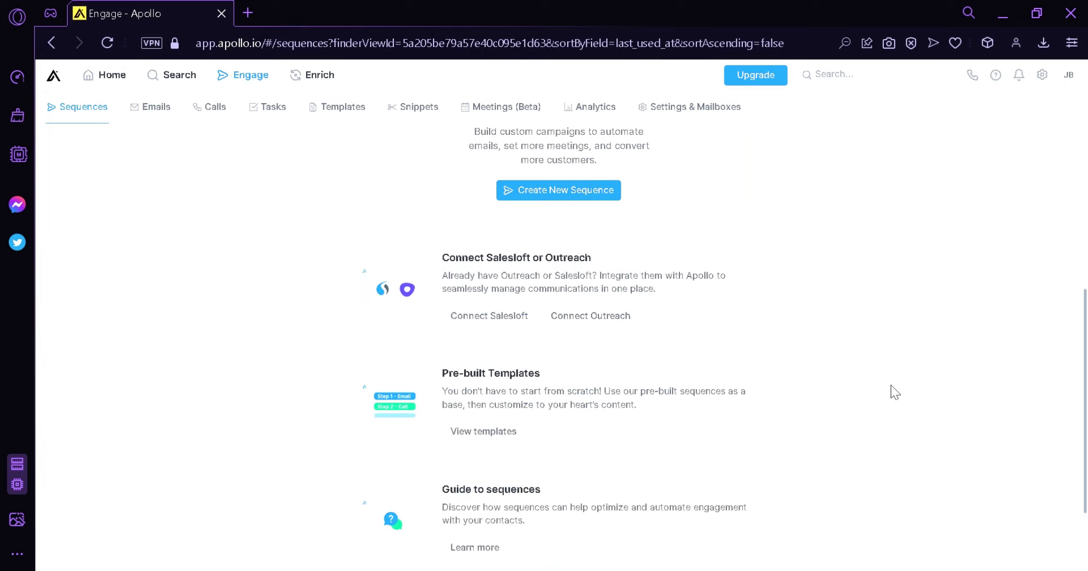
{"action": "scroll", "coordinate": [891, 385], "scroll_direction": "up", "scroll_amount": 3}
{"action": "scroll", "coordinate": [892, 385], "scroll_direction": "down", "scroll_amount": 3}
{"action": "scroll", "coordinate": [891, 391], "scroll_direction": "down", "scroll_amount": 2}
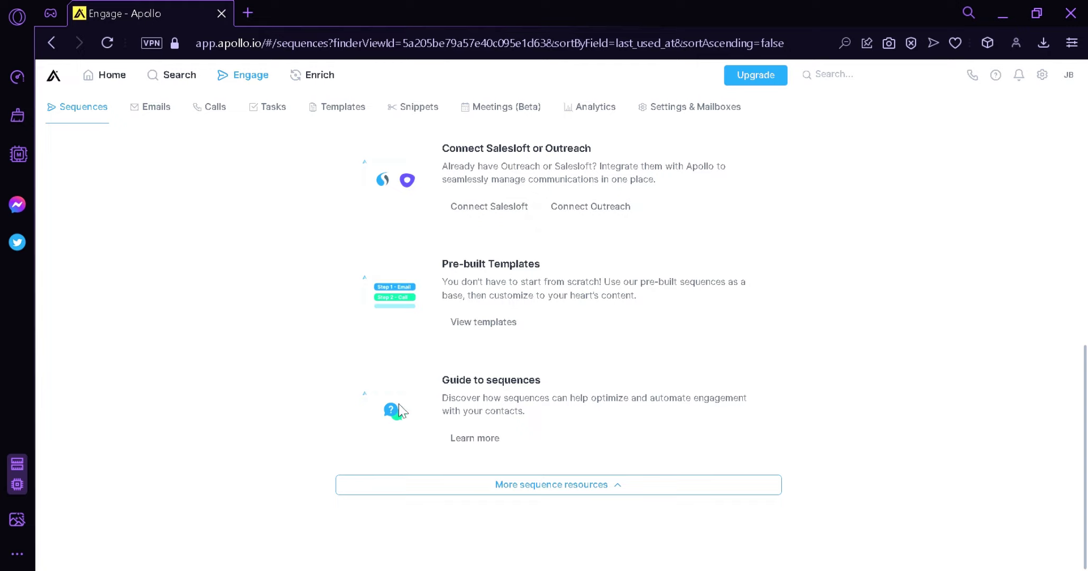
{"action": "left_click", "coordinate": [608, 484]}
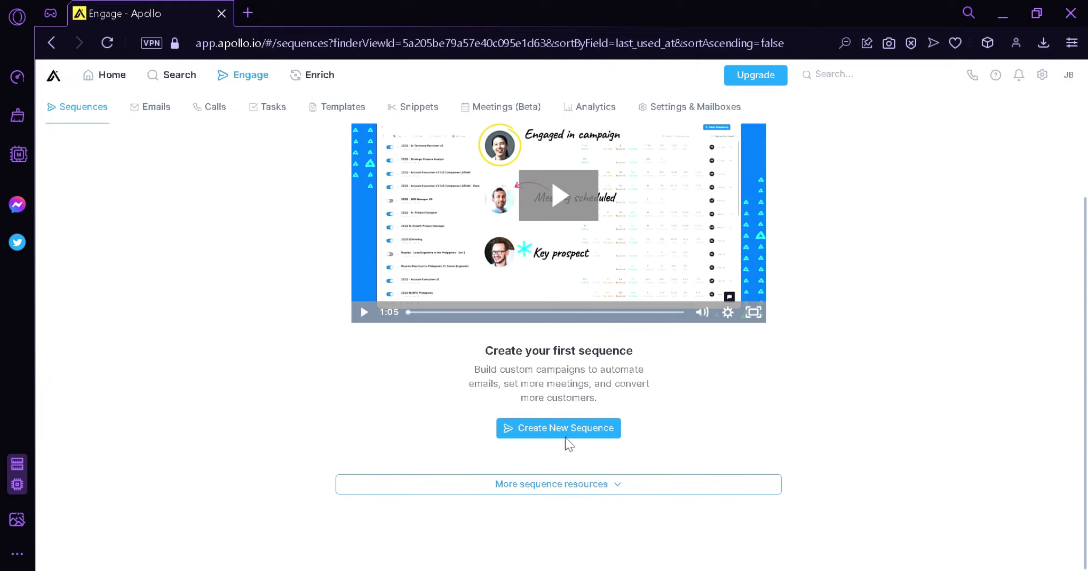
Start a new sequence, agree to comply with the Terms of Service, and choose to build it from a prebuilt template
{"action": "left_click", "coordinate": [572, 431]}
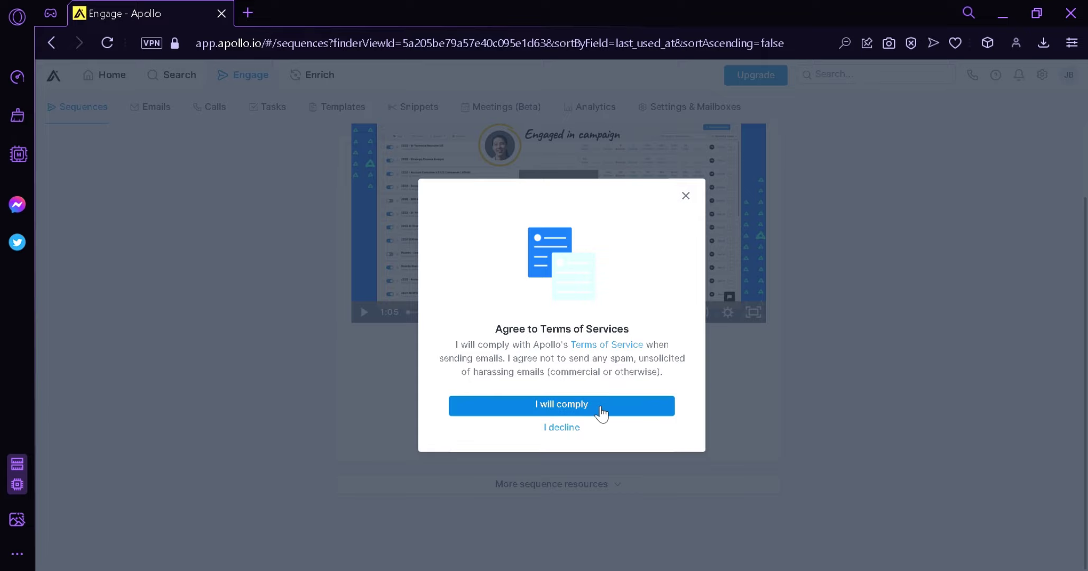
{"action": "left_click", "coordinate": [601, 410]}
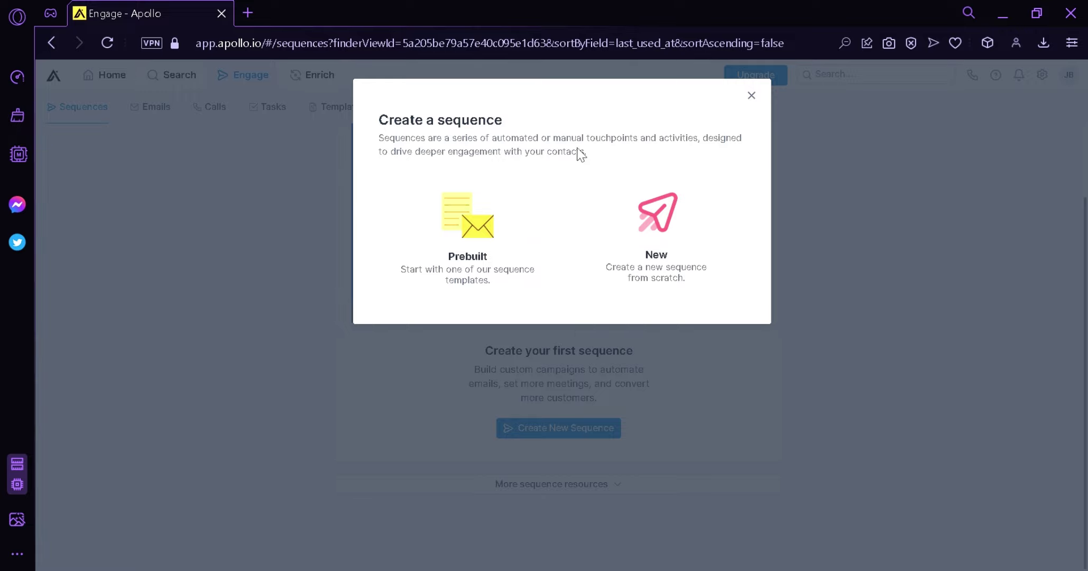
{"action": "left_click", "coordinate": [496, 226]}
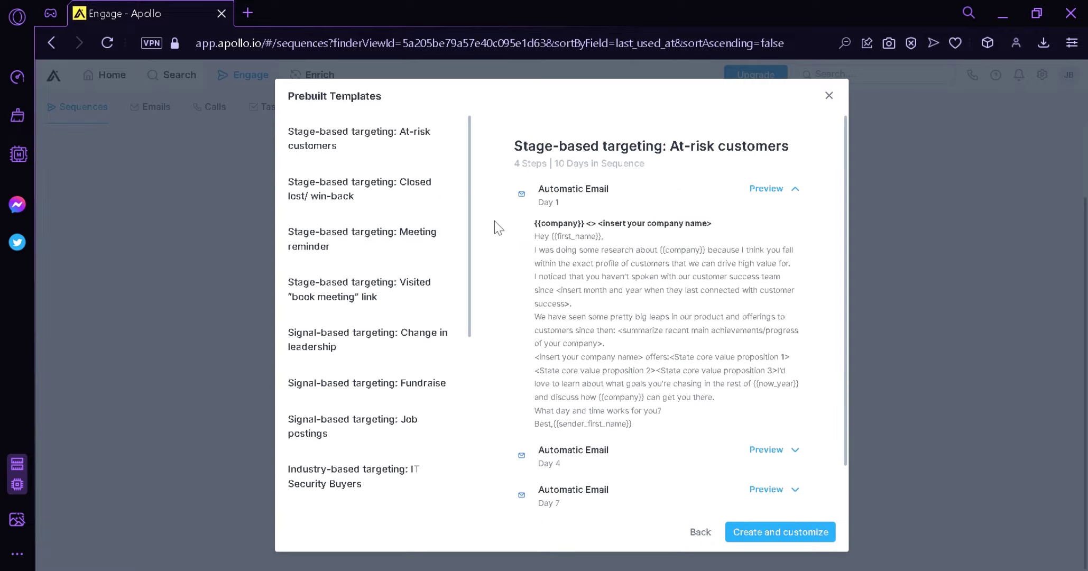
Preview the stage-based Closed lost/win-back and Meeting reminder templates, and return to the At-risk customers template
{"action": "left_click", "coordinate": [392, 186]}
{"action": "left_click", "coordinate": [397, 247]}
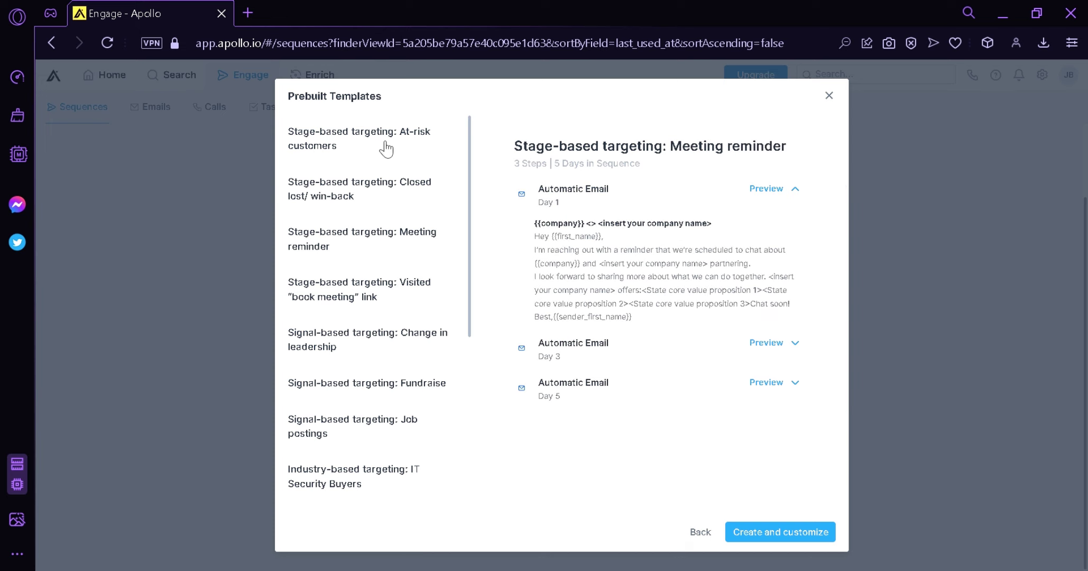
{"action": "left_click", "coordinate": [392, 148]}
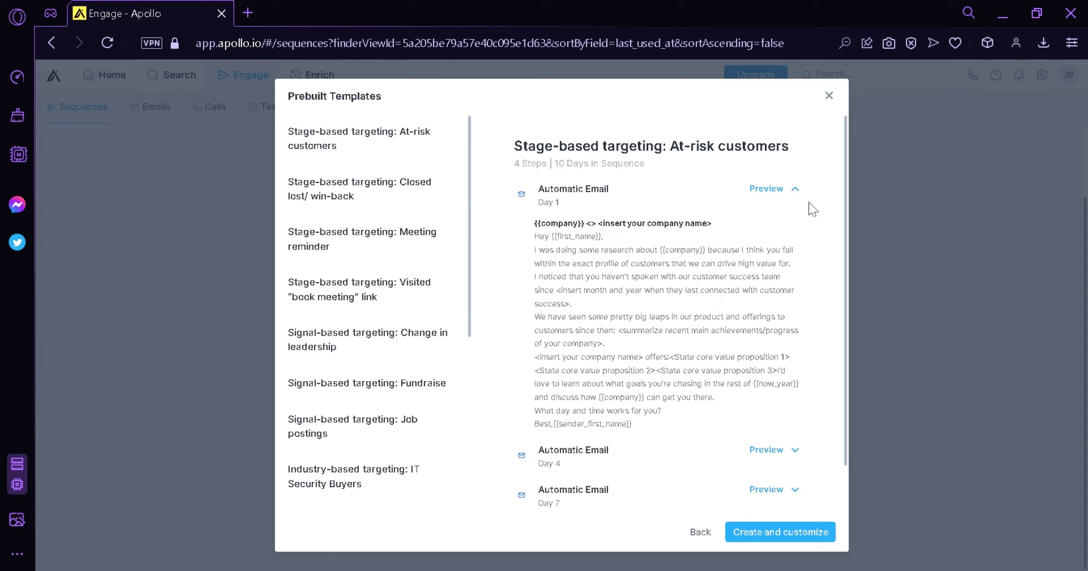
Examine the automatic email previews in the At-risk customers template, including Day 4 and Day 7, and leave them all collapsed
{"action": "left_click", "coordinate": [794, 193]}
{"action": "left_click", "coordinate": [782, 220]}
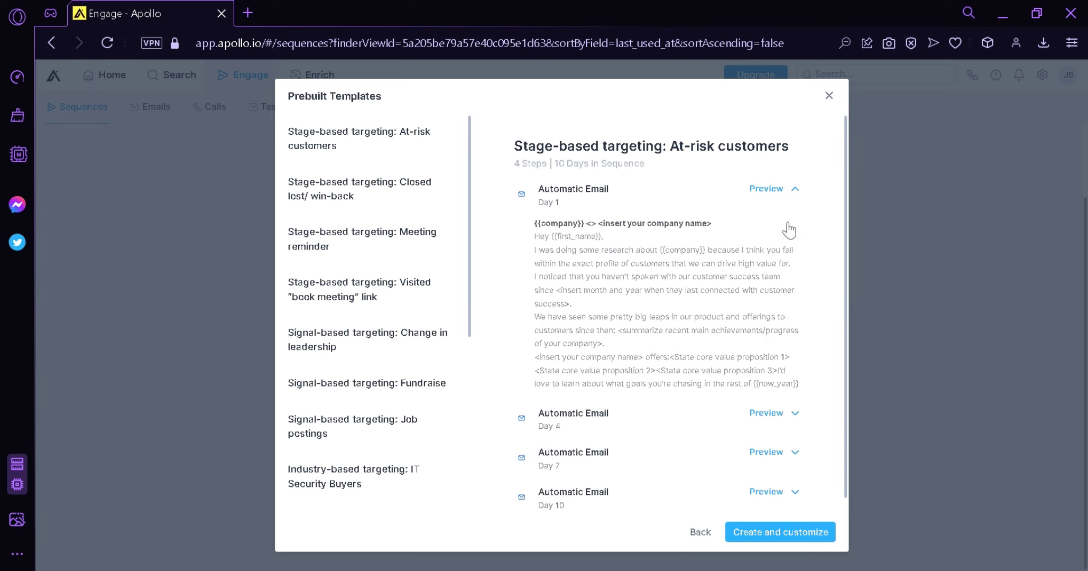
{"action": "left_click", "coordinate": [786, 211]}
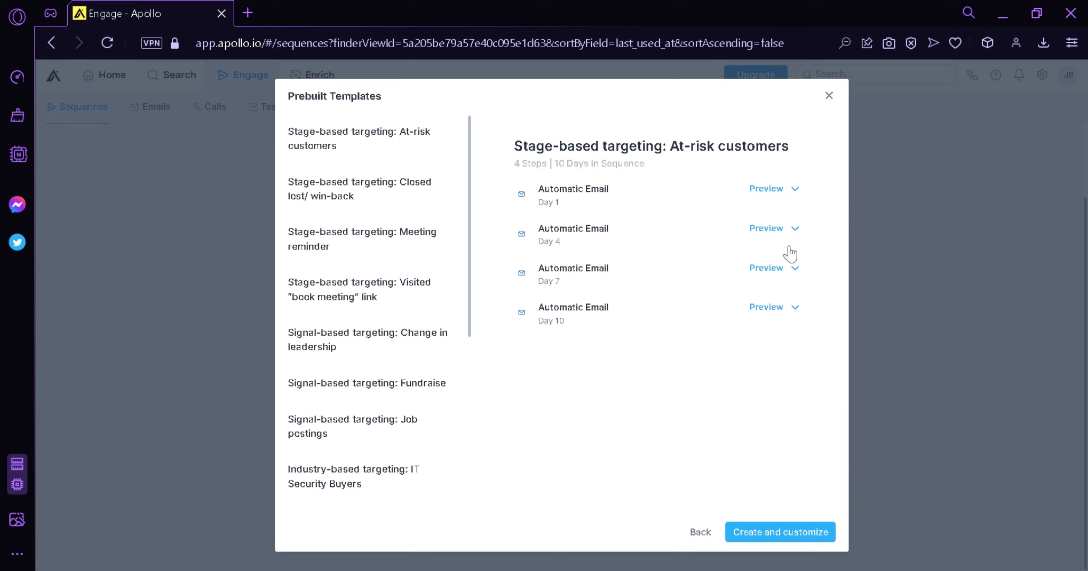
{"action": "left_click", "coordinate": [790, 270]}
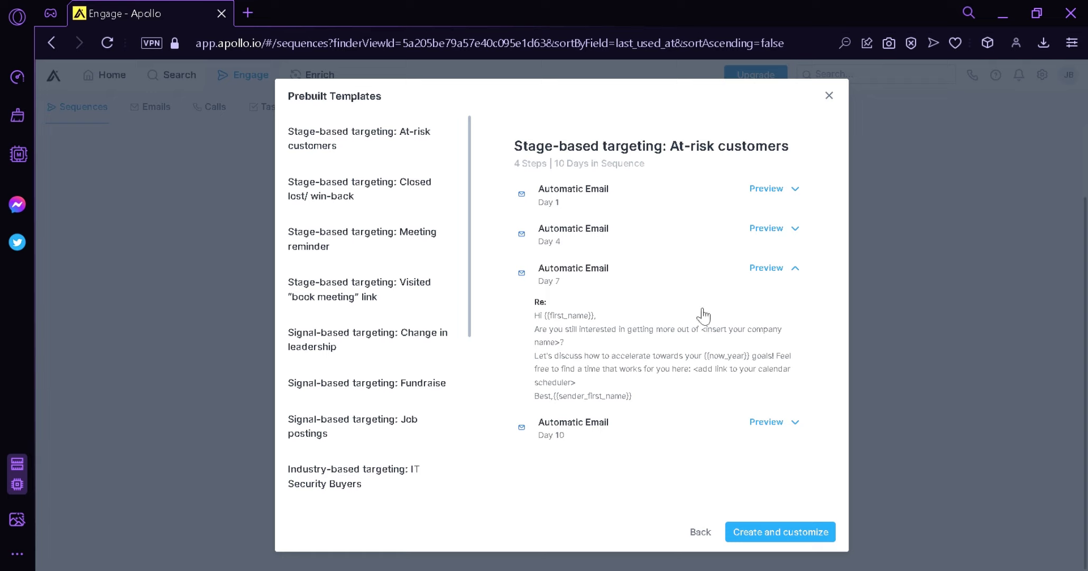
{"action": "left_click", "coordinate": [798, 233]}
{"action": "left_click", "coordinate": [798, 236]}
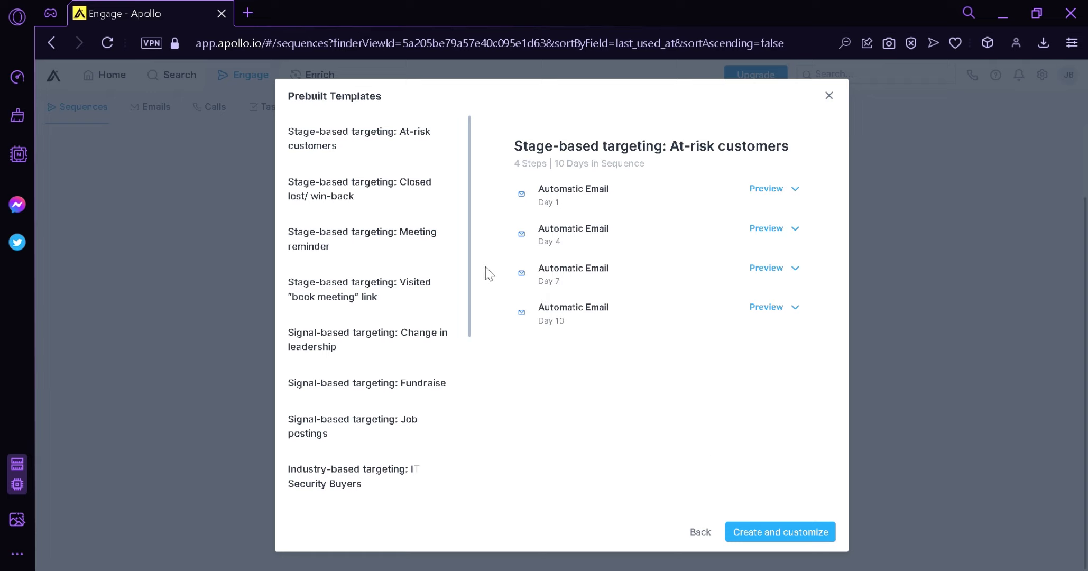
Preview the stage-based templates through Visited "book meeting" link, and go back to the choice between a prebuilt and a new sequence
{"action": "left_click", "coordinate": [355, 192]}
{"action": "left_click", "coordinate": [373, 241]}
{"action": "left_click", "coordinate": [381, 309]}
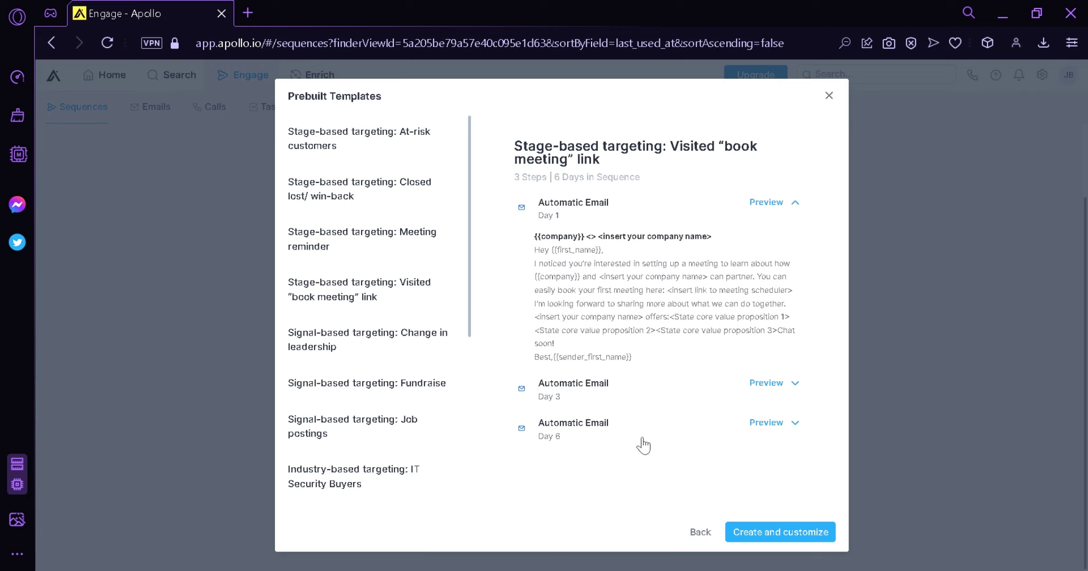
{"action": "left_click", "coordinate": [700, 532]}
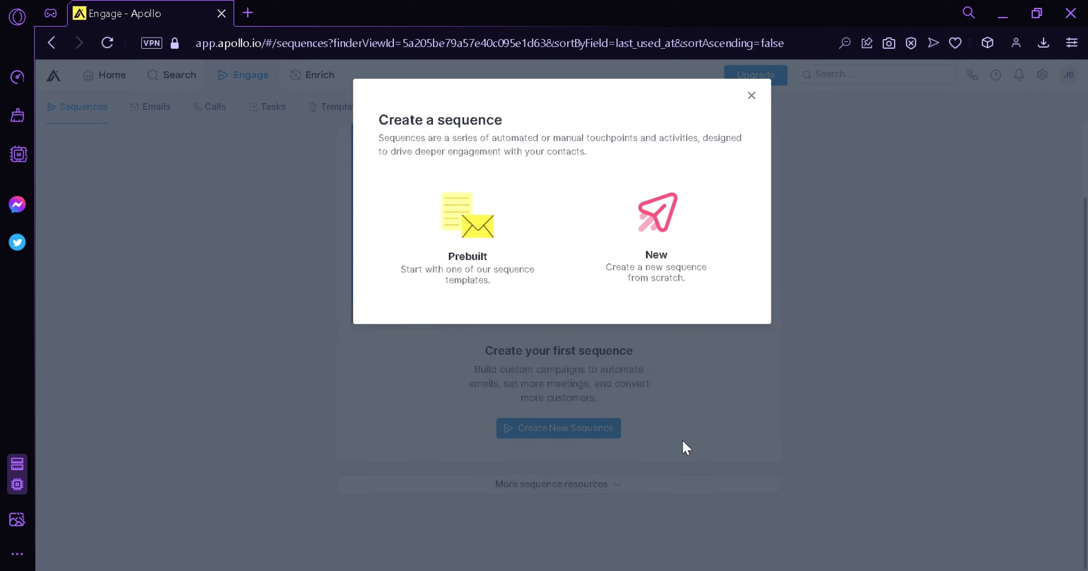
Create a new sequence from scratch named "Test" with the Normal Business Hours schedule
{"action": "left_click", "coordinate": [654, 236]}
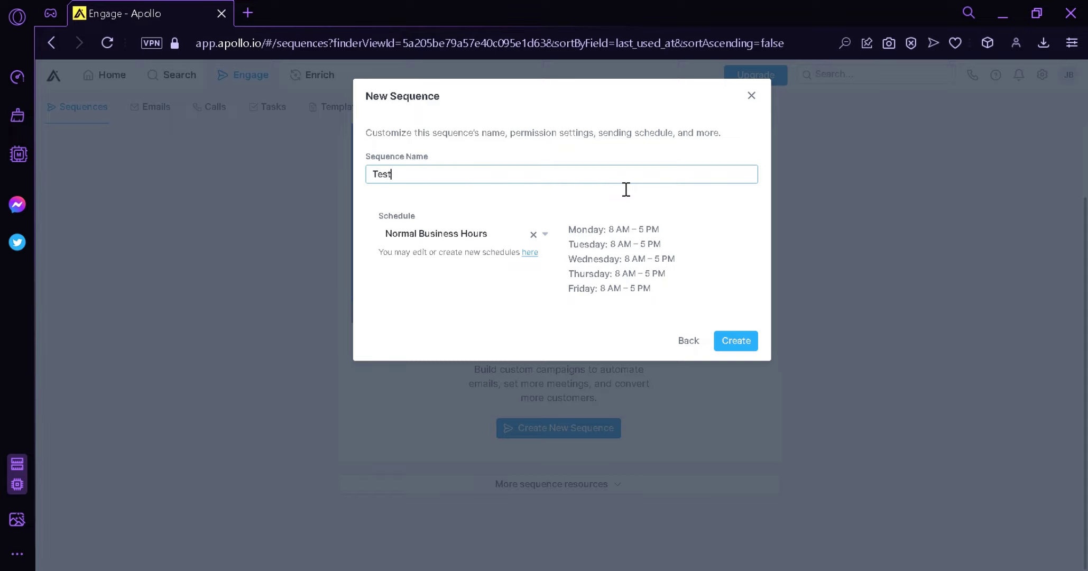
{"action": "left_click", "coordinate": [420, 237]}
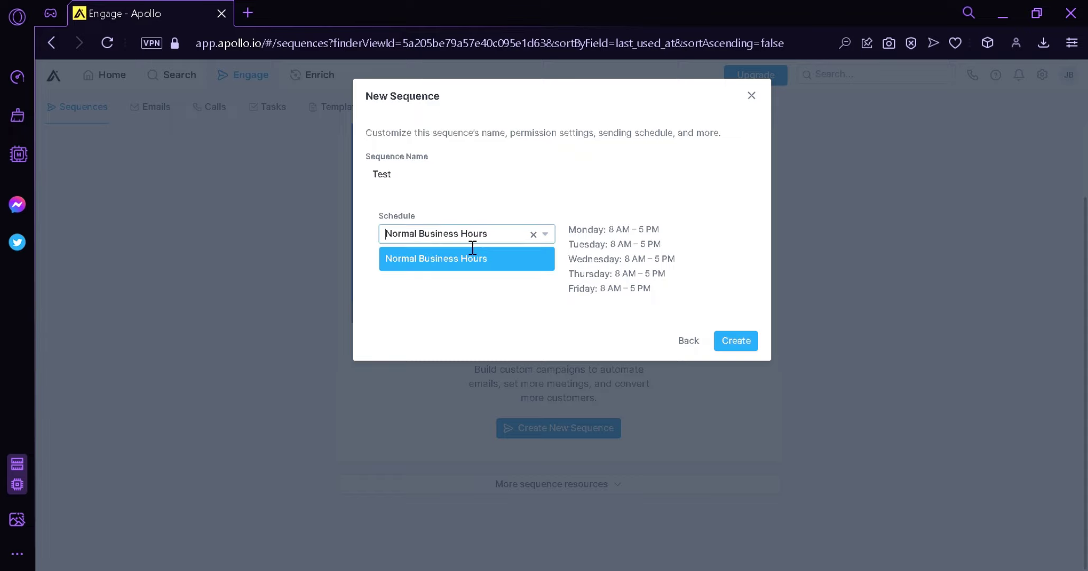
{"action": "left_click", "coordinate": [561, 237]}
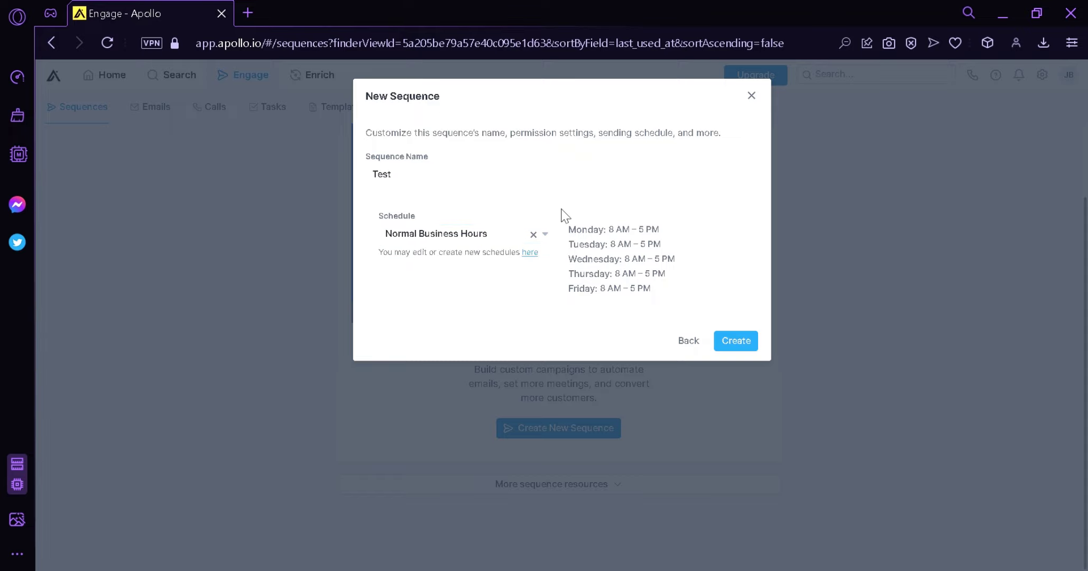
{"action": "left_click", "coordinate": [547, 237]}
{"action": "left_click", "coordinate": [548, 241]}
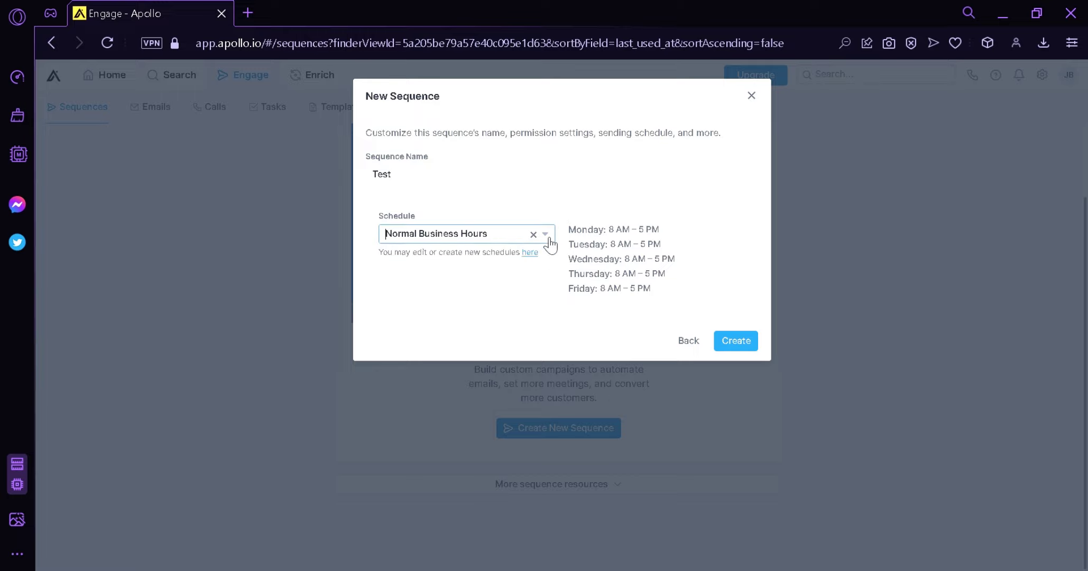
{"action": "left_click", "coordinate": [446, 255]}
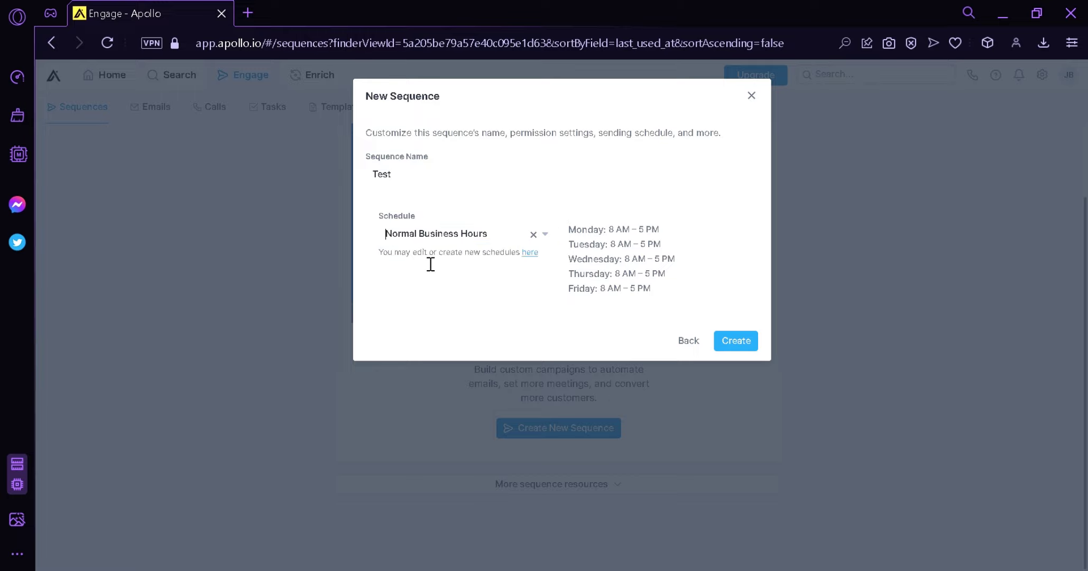
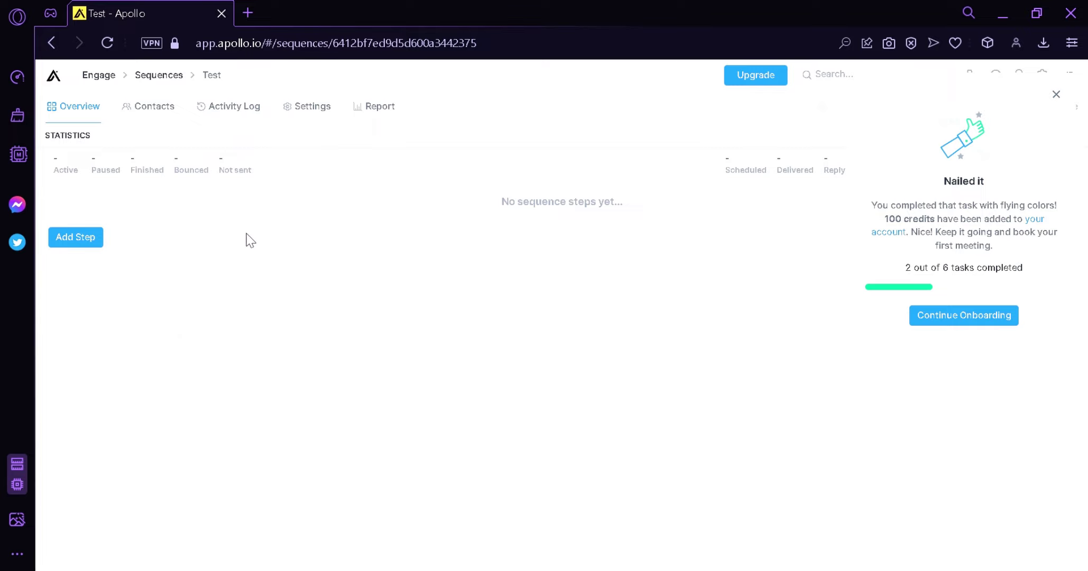
Add an automatic email step to the sequence that starts 30 minutes after the contact is added
{"action": "left_click", "coordinate": [89, 237]}
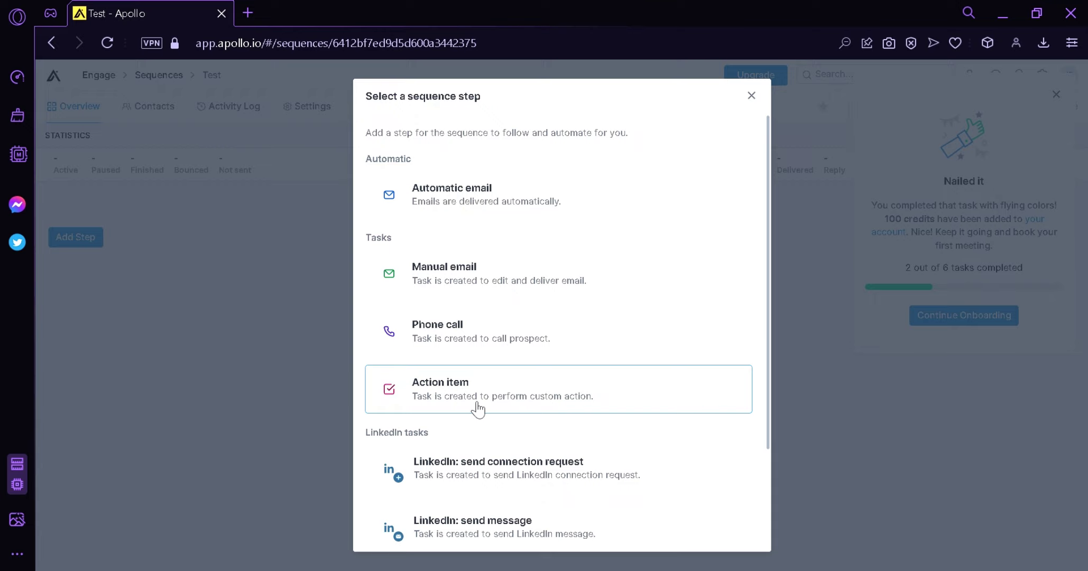
{"action": "scroll", "coordinate": [480, 410], "scroll_direction": "down", "scroll_amount": 3}
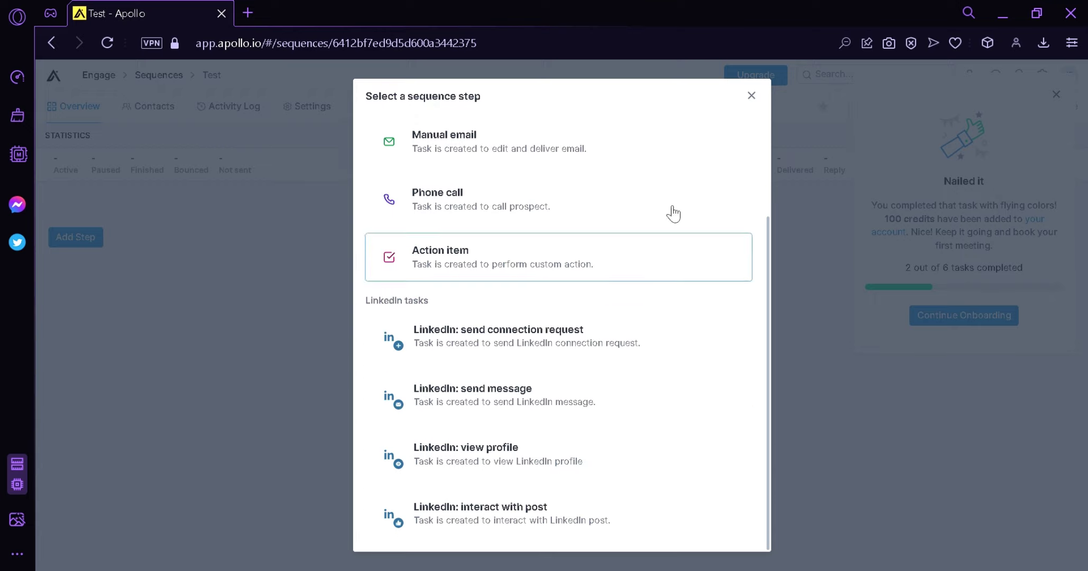
{"action": "scroll", "coordinate": [611, 345], "scroll_direction": "up", "scroll_amount": 3}
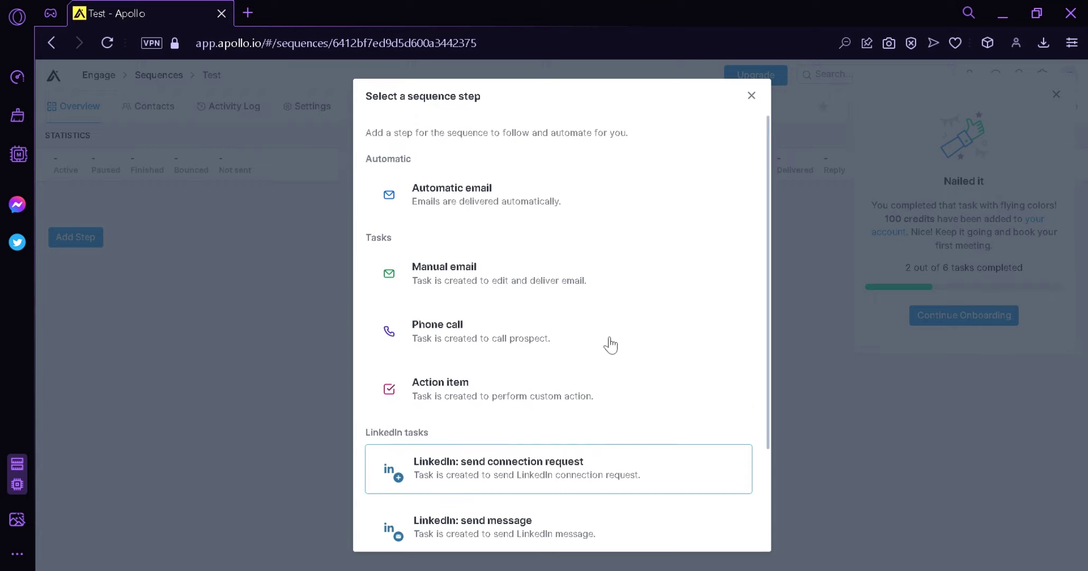
{"action": "left_click", "coordinate": [603, 214]}
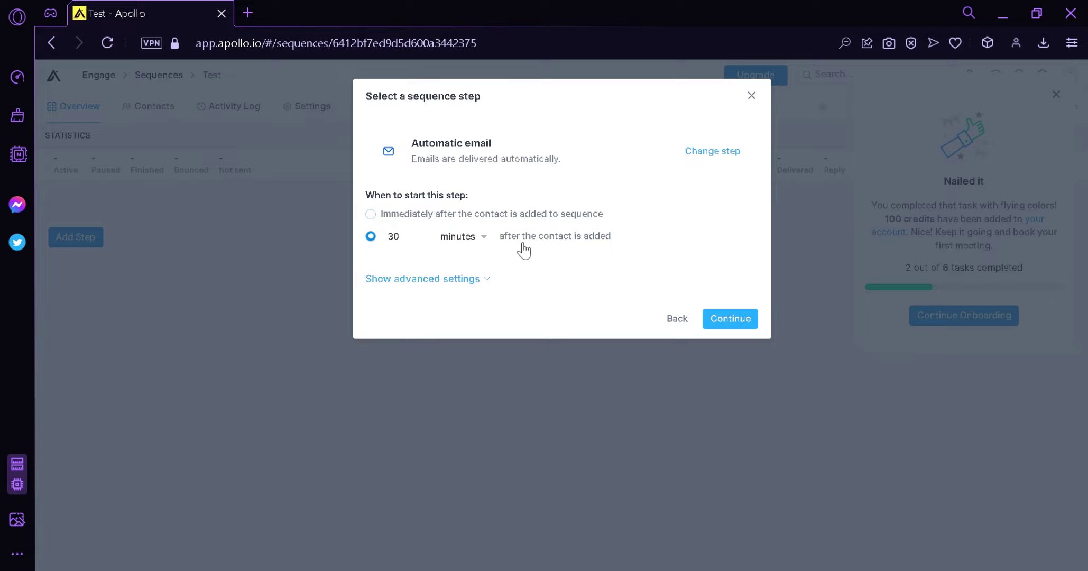
{"action": "left_click", "coordinate": [488, 241]}
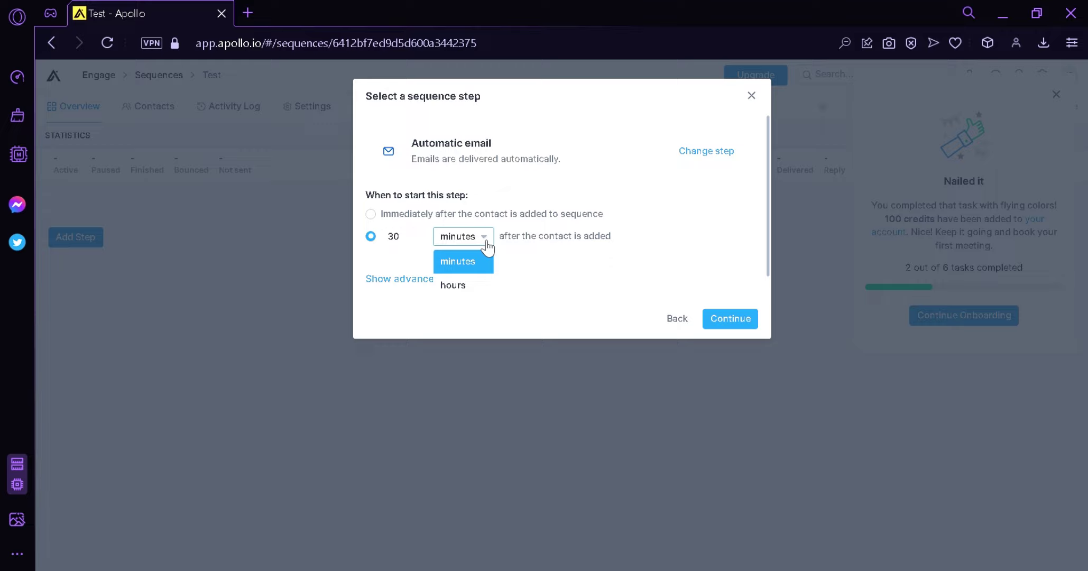
{"action": "left_click", "coordinate": [488, 242]}
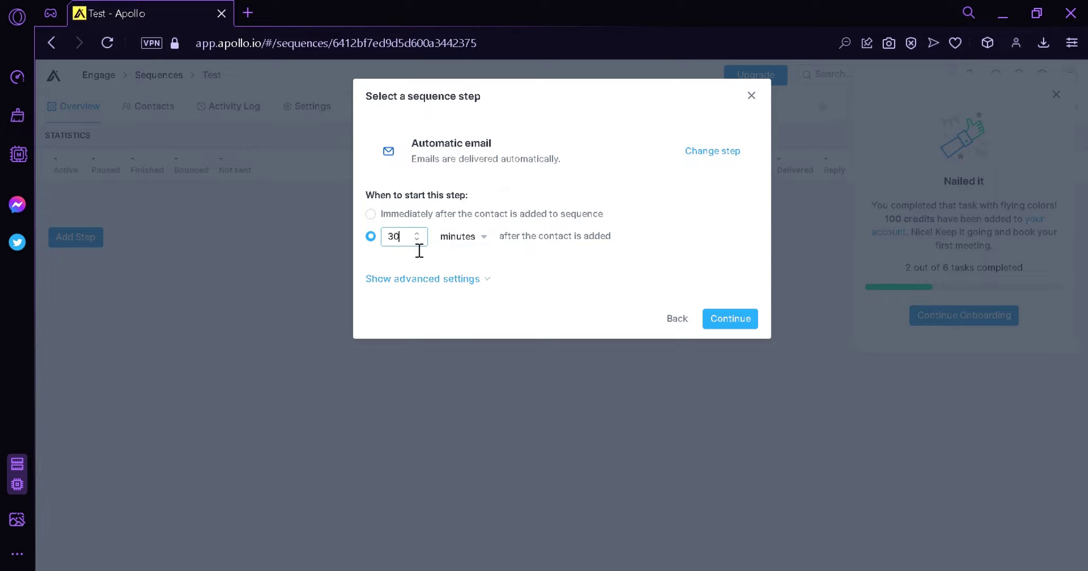
{"action": "left_click", "coordinate": [484, 280]}
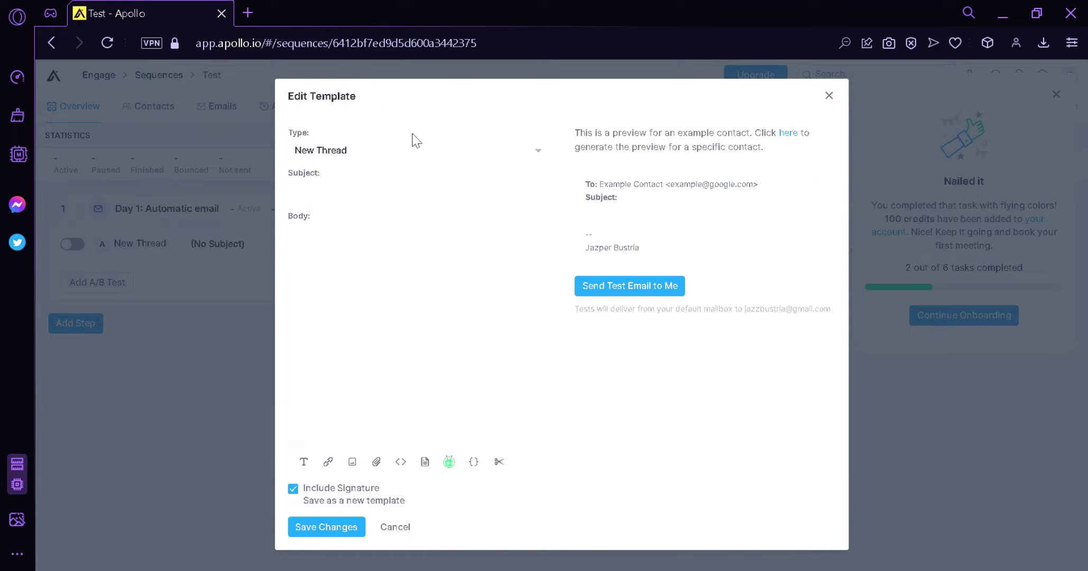
Write the New Thread email with subject "teest" and body "body", save it, and show its additional actions
{"action": "left_click", "coordinate": [412, 152]}
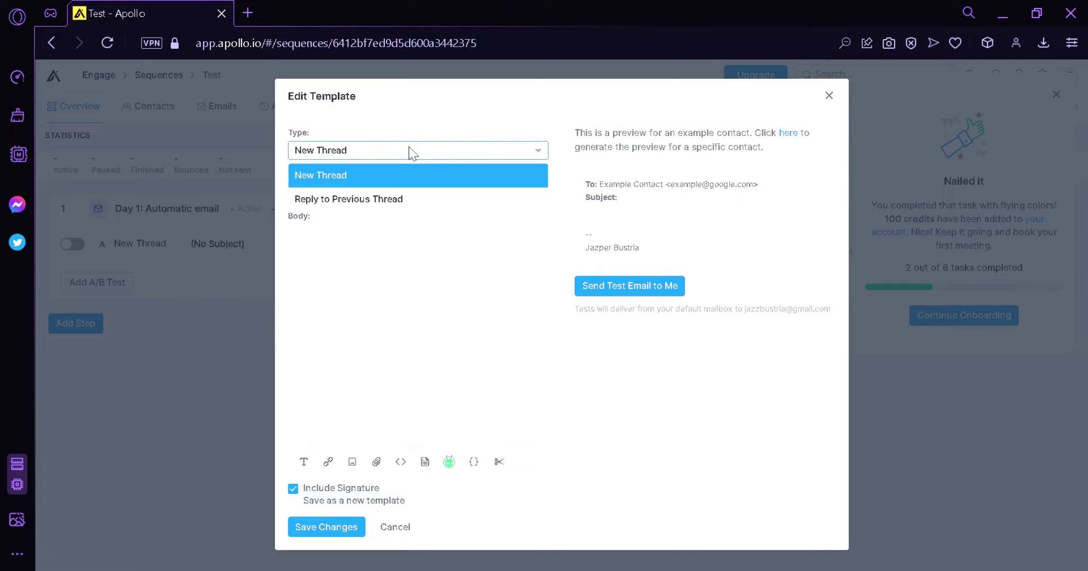
{"action": "left_click", "coordinate": [411, 152]}
{"action": "left_click", "coordinate": [428, 194]}
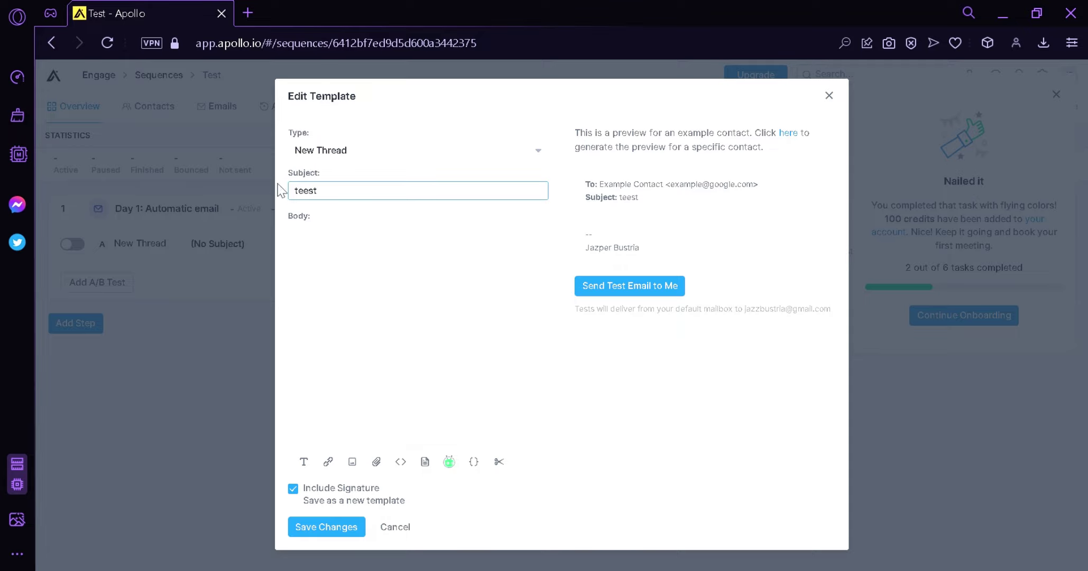
{"action": "left_click", "coordinate": [382, 297]}
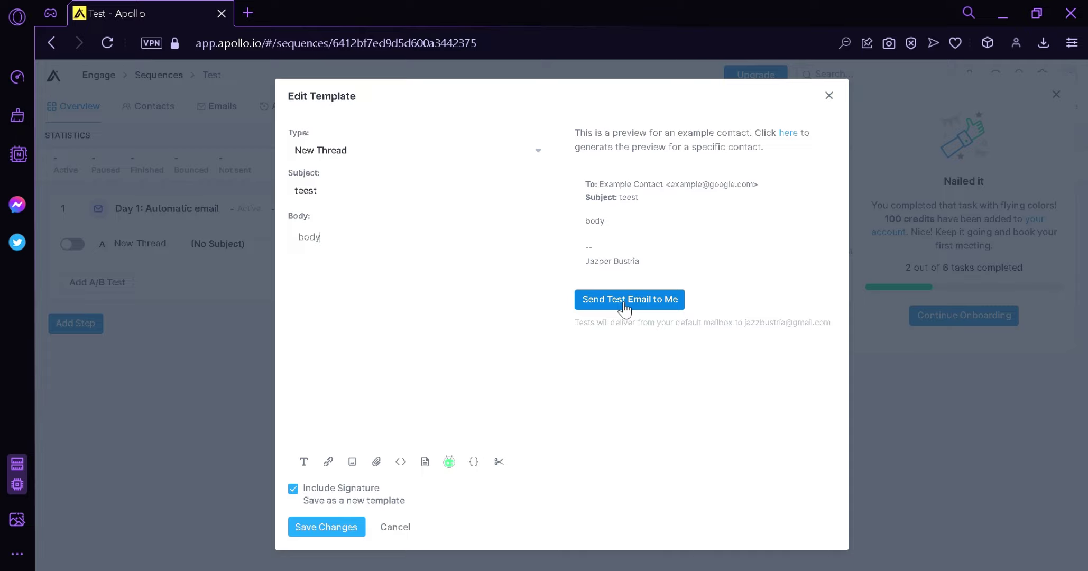
{"action": "left_click", "coordinate": [333, 532]}
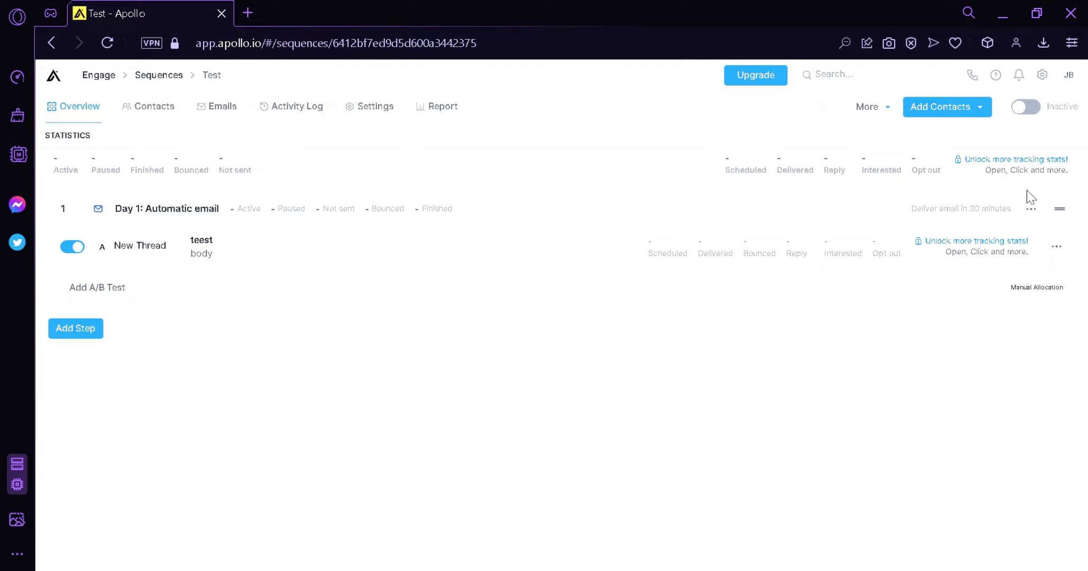
{"action": "left_click", "coordinate": [1061, 253]}
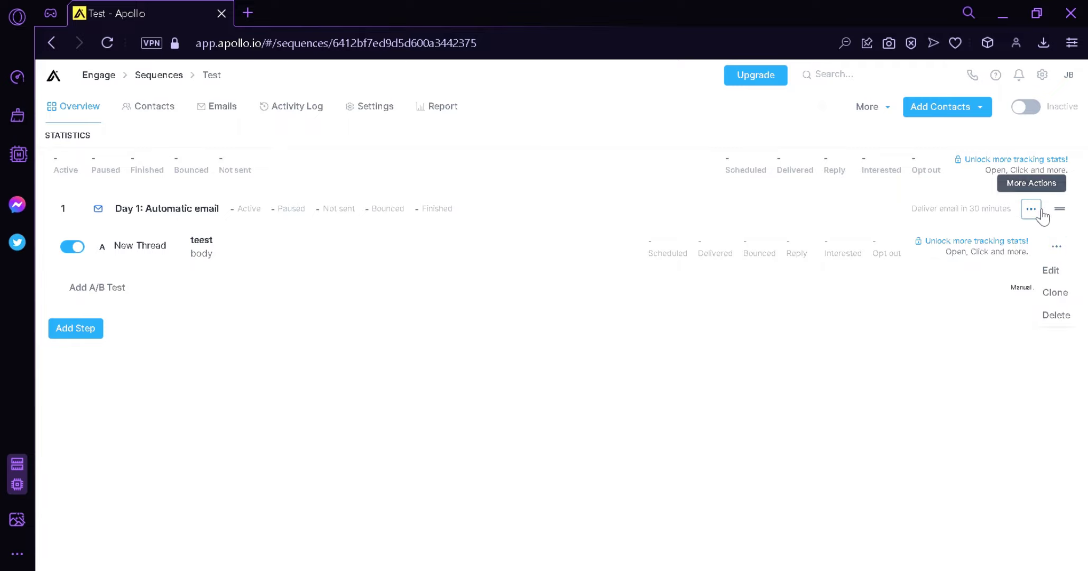
Open the plan upgrade page and examine the prices and features of the four plans and the export and mobile number credit options
{"action": "left_click", "coordinate": [762, 85]}
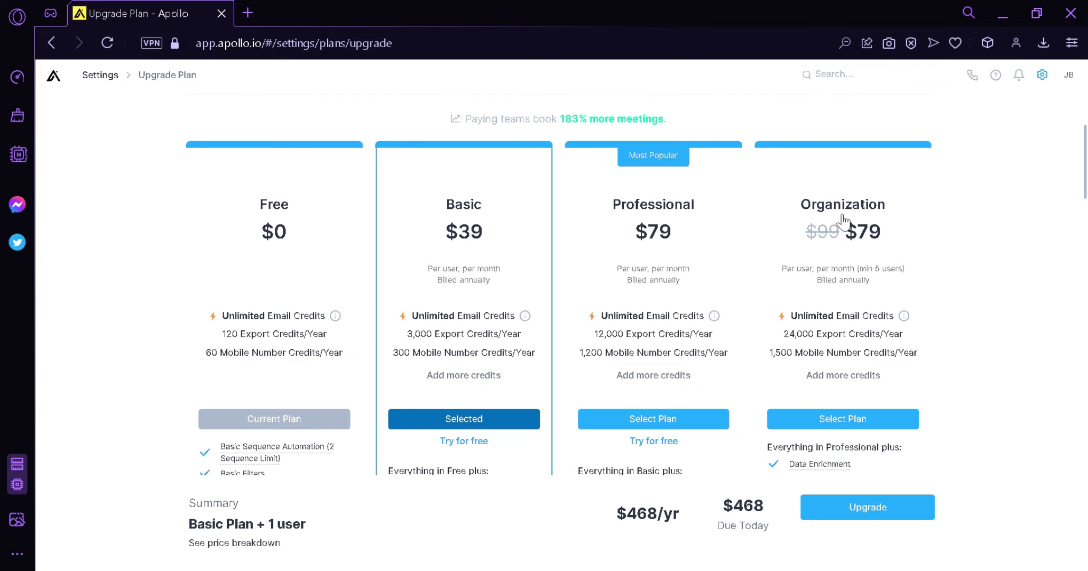
{"action": "scroll", "coordinate": [844, 219], "scroll_direction": "down", "scroll_amount": 3}
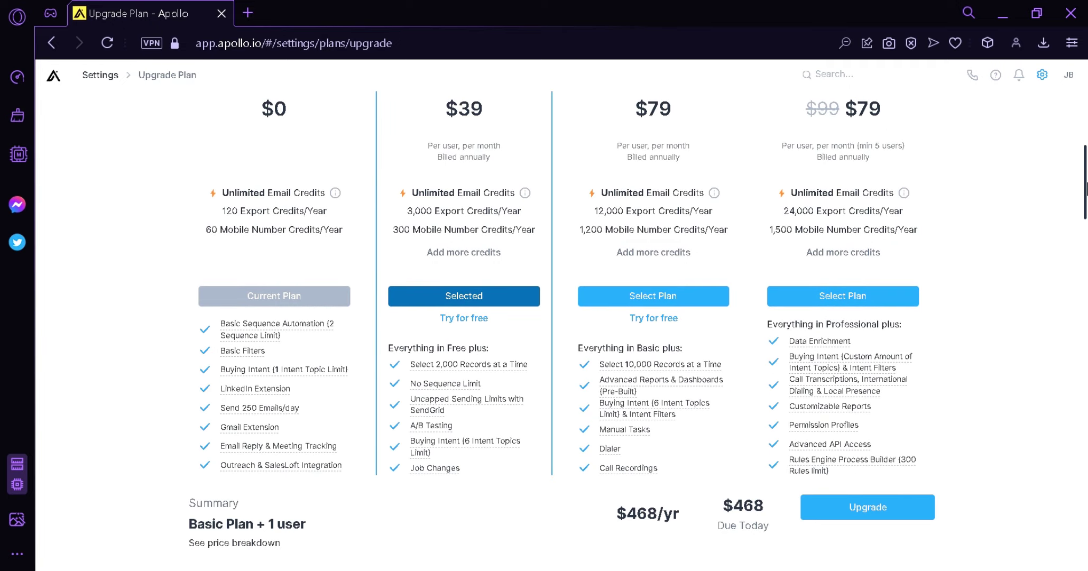
{"action": "scroll", "coordinate": [1082, 195], "scroll_direction": "down", "scroll_amount": 8}
{"action": "scroll", "coordinate": [1082, 199], "scroll_direction": "up", "scroll_amount": 6}
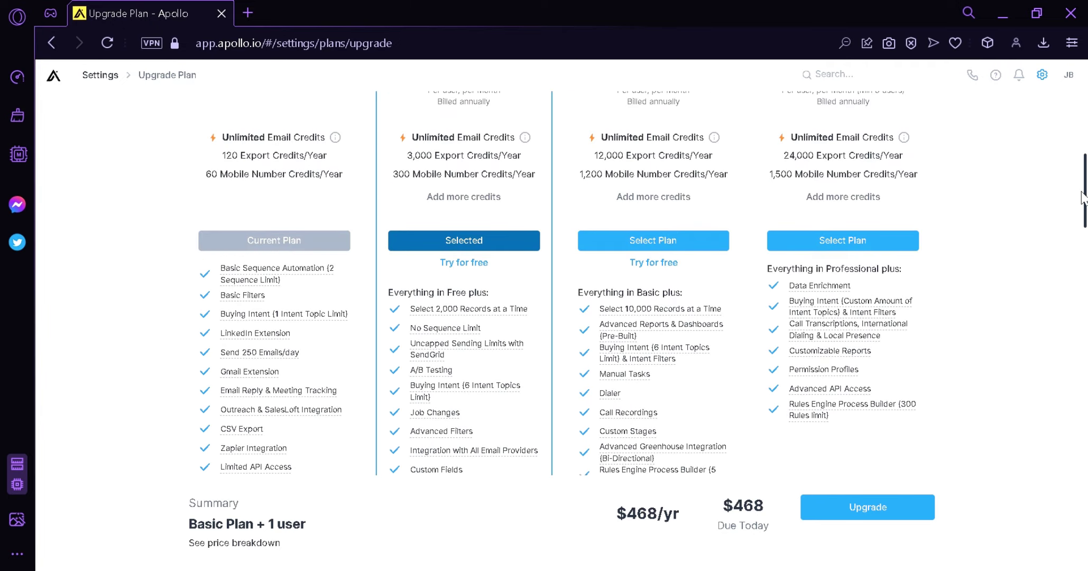
{"action": "scroll", "coordinate": [1082, 198], "scroll_direction": "up", "scroll_amount": 3}
{"action": "scroll", "coordinate": [1084, 201], "scroll_direction": "down", "scroll_amount": 3}
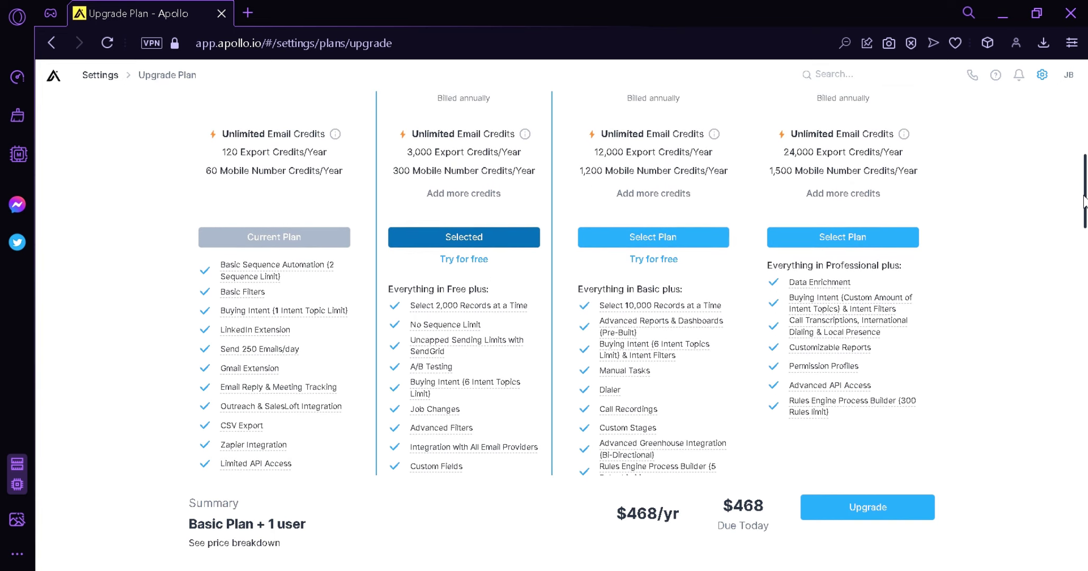
{"action": "scroll", "coordinate": [1083, 201], "scroll_direction": "up", "scroll_amount": 3}
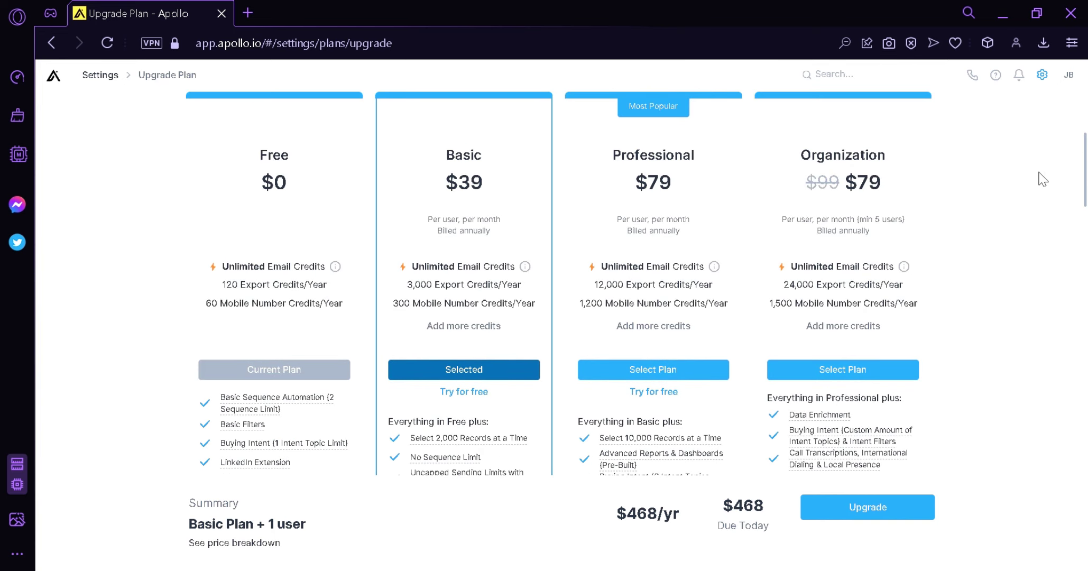
{"action": "scroll", "coordinate": [1083, 201], "scroll_direction": "down", "scroll_amount": 4}
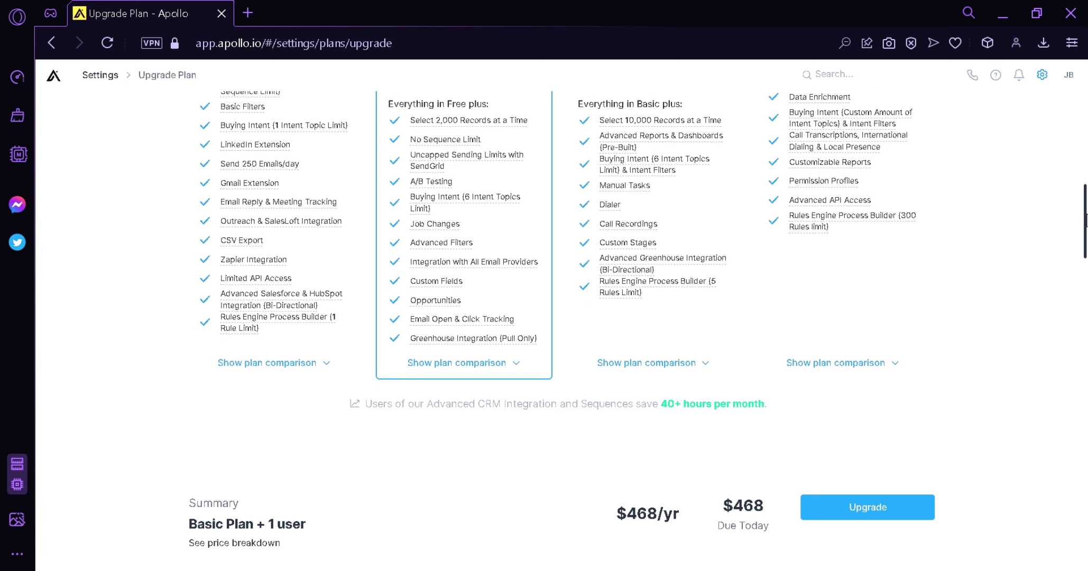
{"action": "scroll", "coordinate": [1082, 267], "scroll_direction": "down", "scroll_amount": 6}
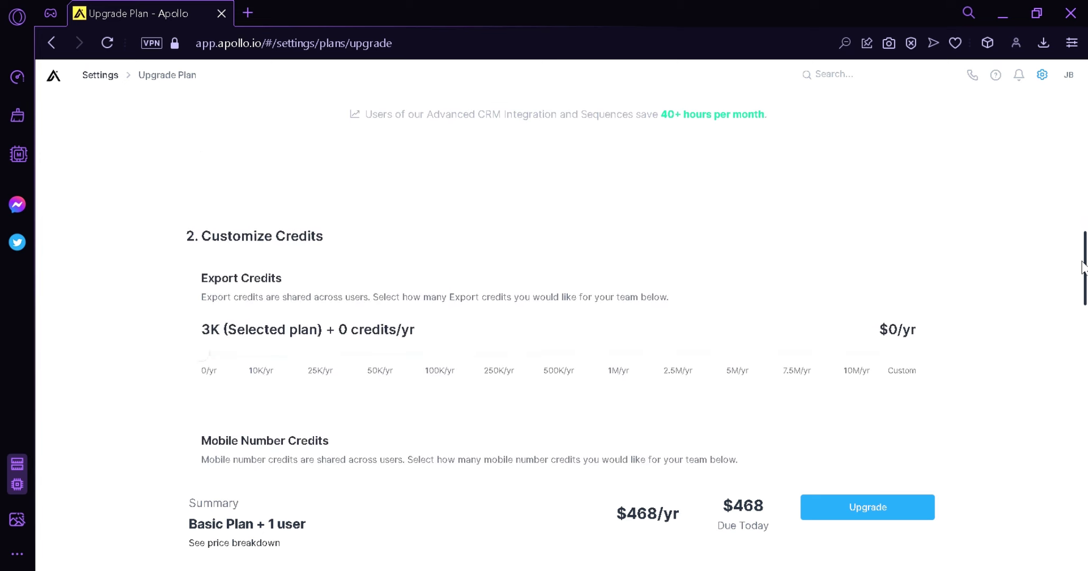
{"action": "left_click_drag", "start_coordinate": [1082, 267], "coordinate": [209, 282]}
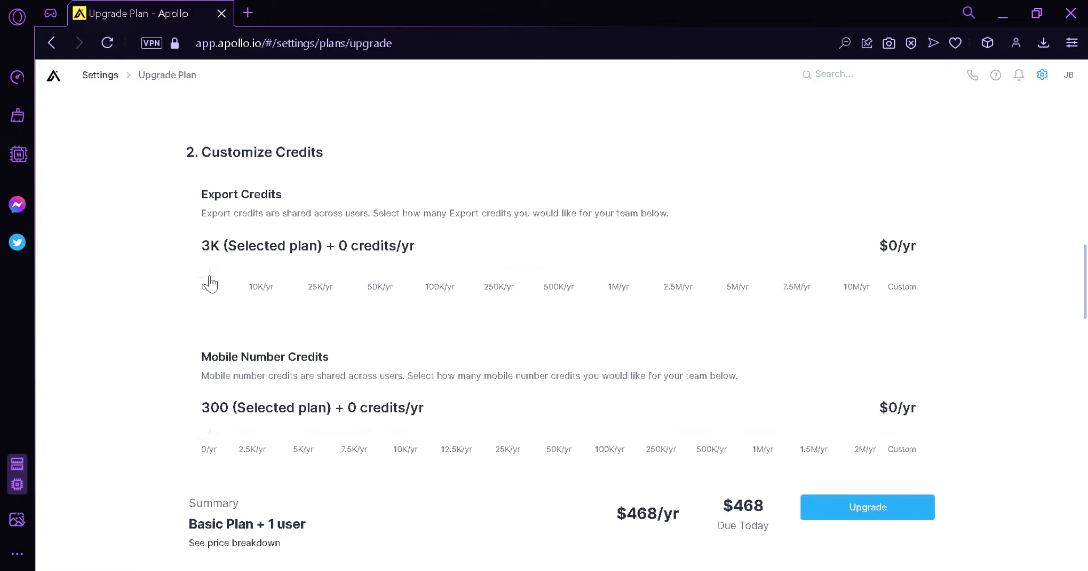
{"action": "left_click_drag", "start_coordinate": [1084, 296], "coordinate": [1086, 135]}
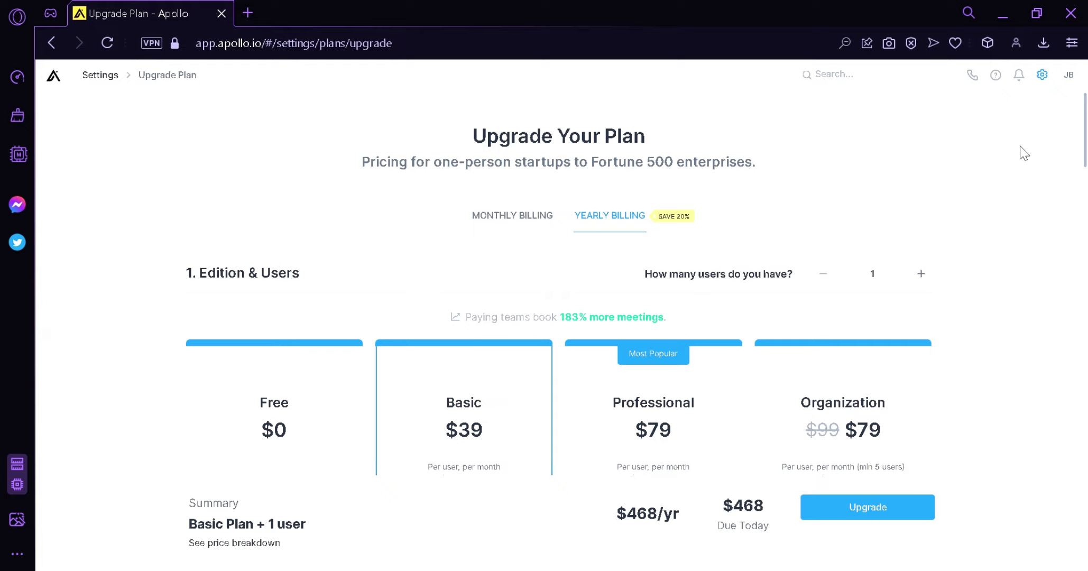